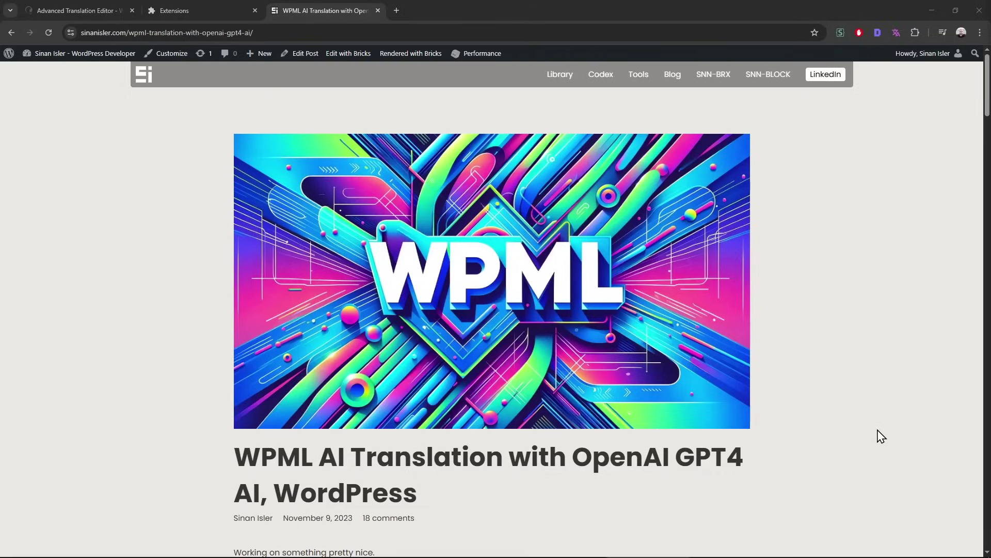
# Read through the WPML AI Translation blog post, then bring up the extension's settings (OpenRouter, claude-haiku-4.5).
pyautogui.scroll(-4, 800, 368)
pyautogui.moveTo(303, 312); pyautogui.dragTo(357, 316)
pyautogui.click(354, 343)
pyautogui.scroll(-4, 474, 370)
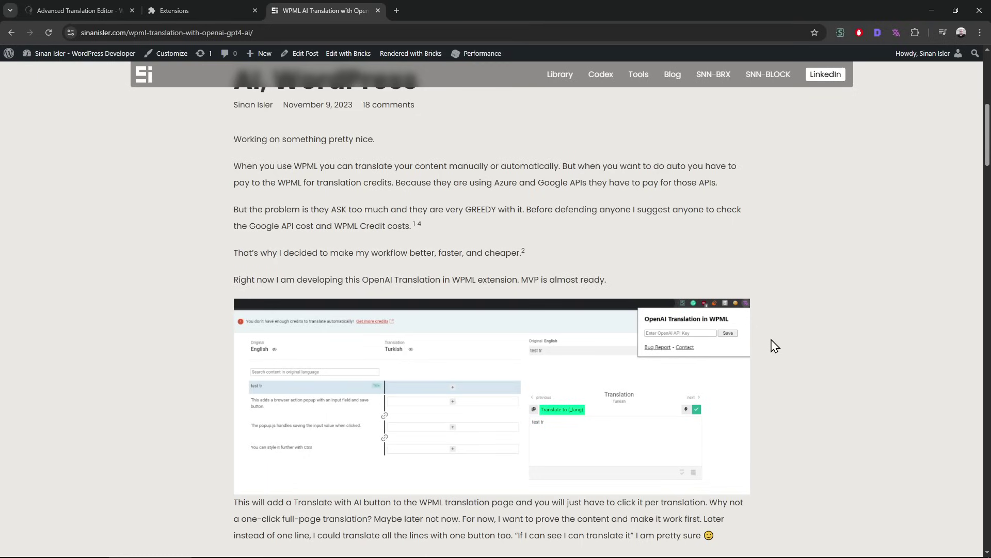
pyautogui.scroll(-3, 763, 342)
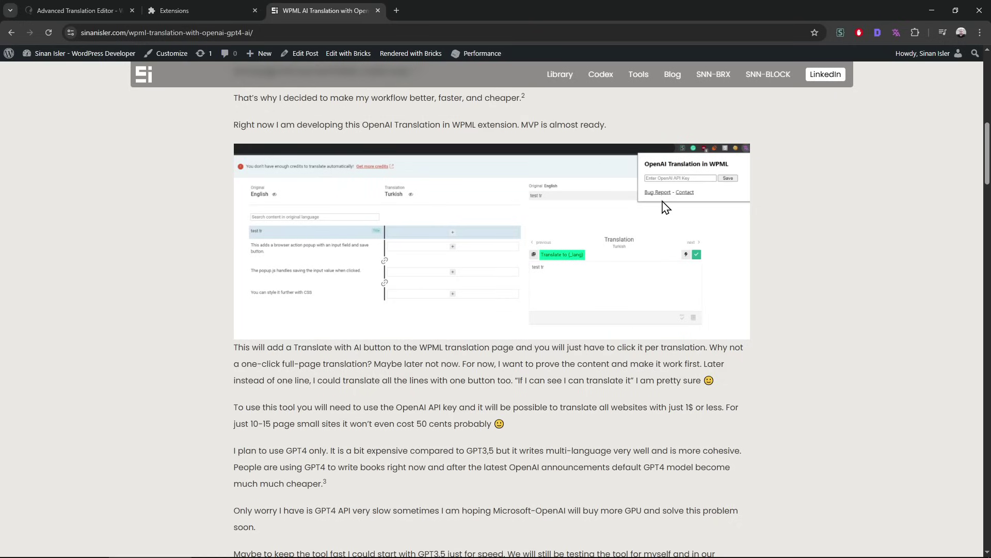
pyautogui.scroll(-15, 768, 288)
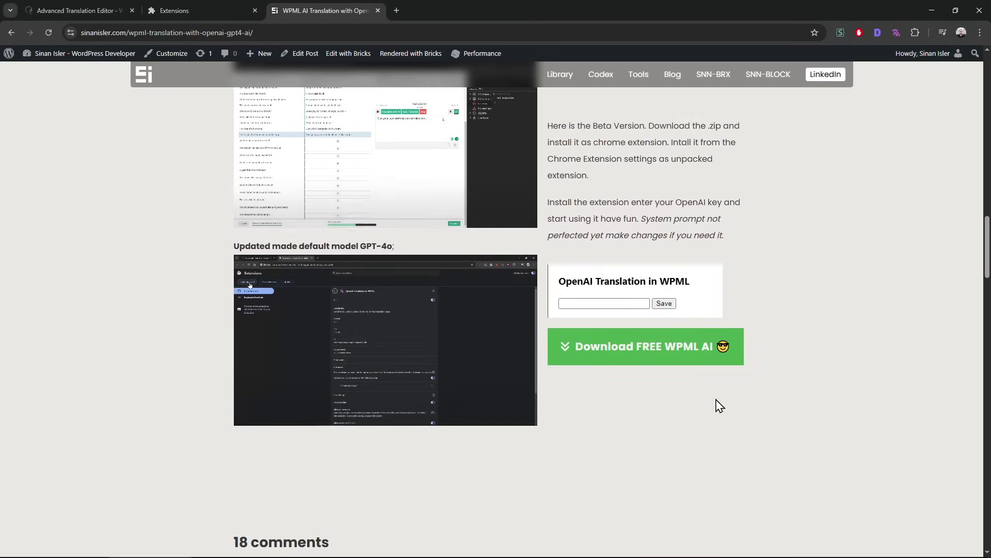
pyautogui.scroll(7, 898, 106)
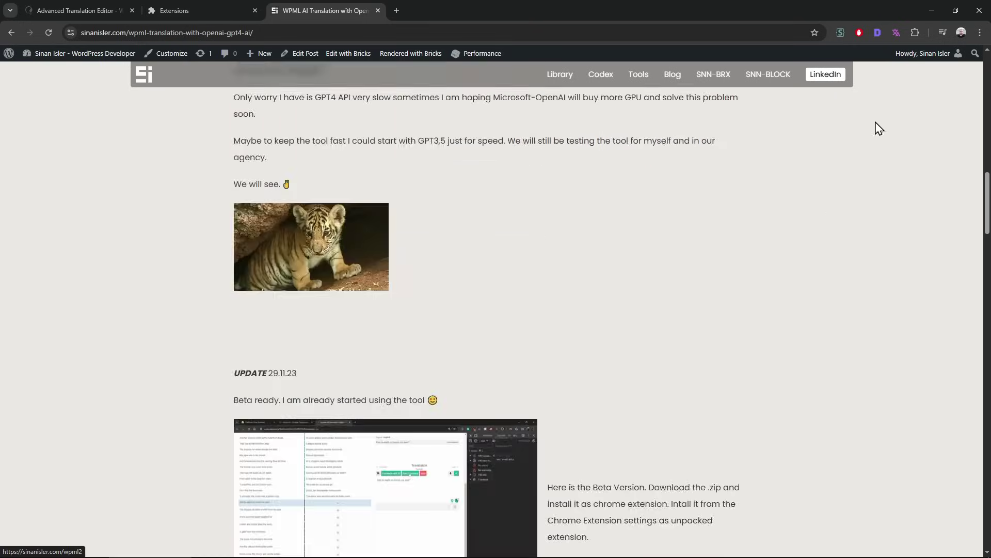
pyautogui.click(896, 32)
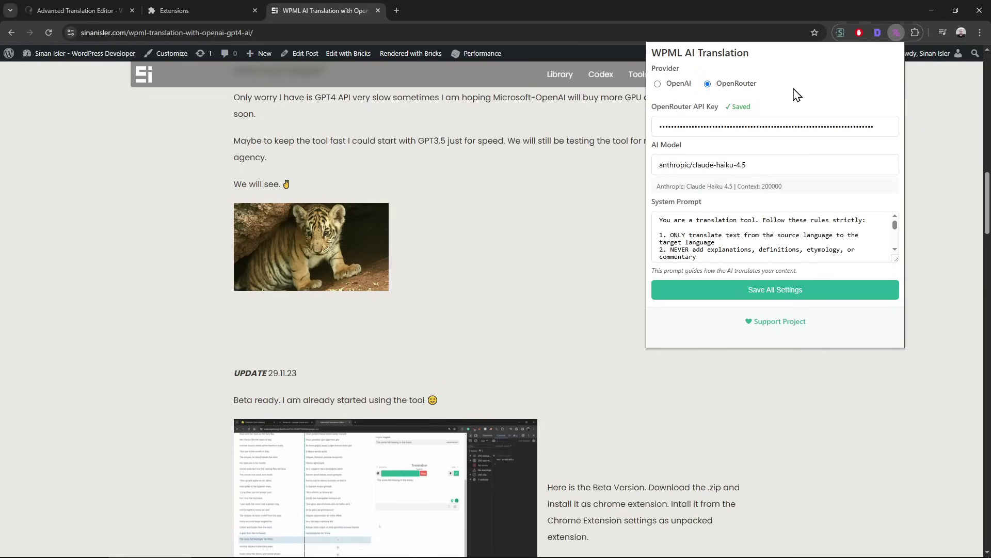
# Remove the old OpenAI Translation in WPML extension from Chrome.
pyautogui.rightClick(895, 34)
pyautogui.click(847, 103)
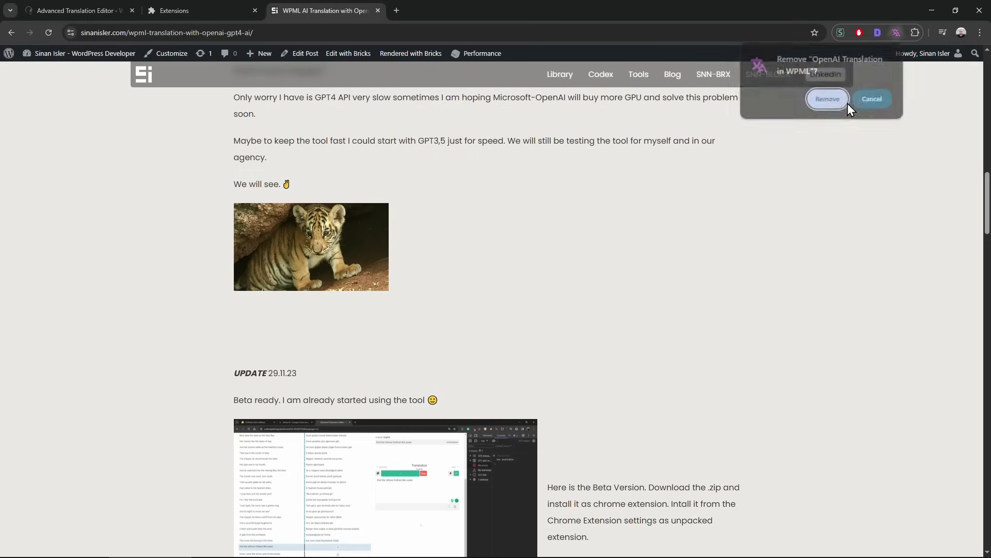
pyautogui.click(821, 100)
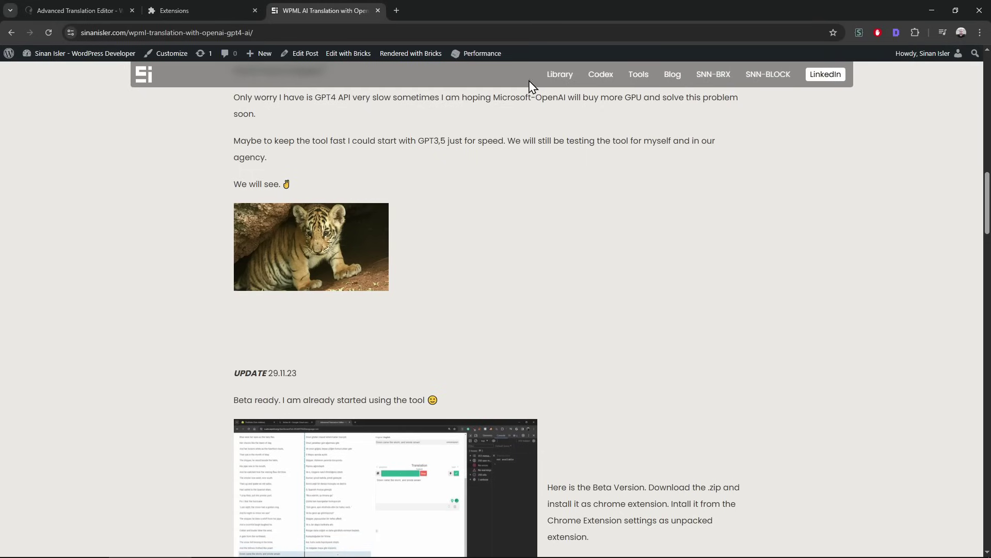
pyautogui.click(255, 11)
# Load the extension folder unpacked from the Chrome extensions page and return to the blog post.
pyautogui.rightClick(879, 32)
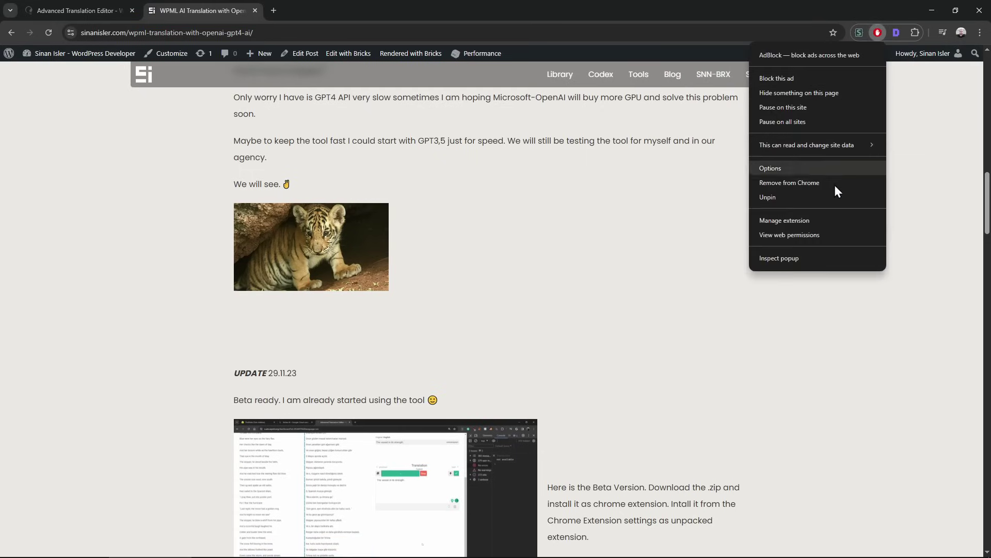
pyautogui.click(834, 221)
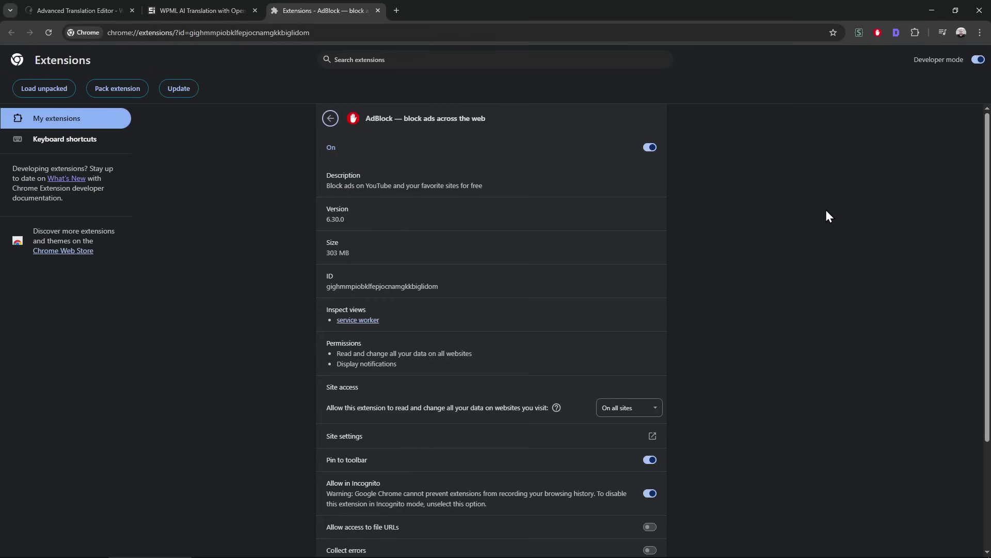
pyautogui.click(330, 119)
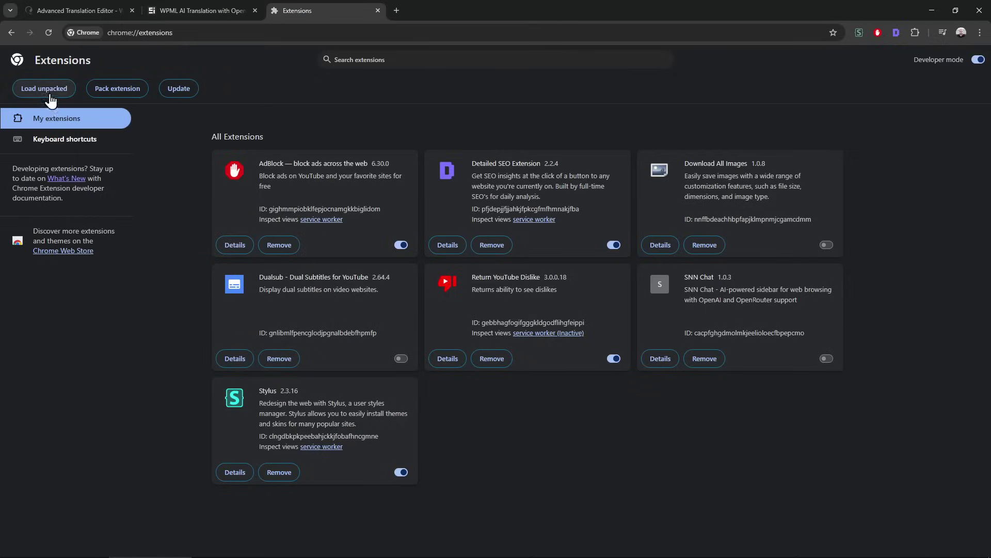
pyautogui.click(49, 96)
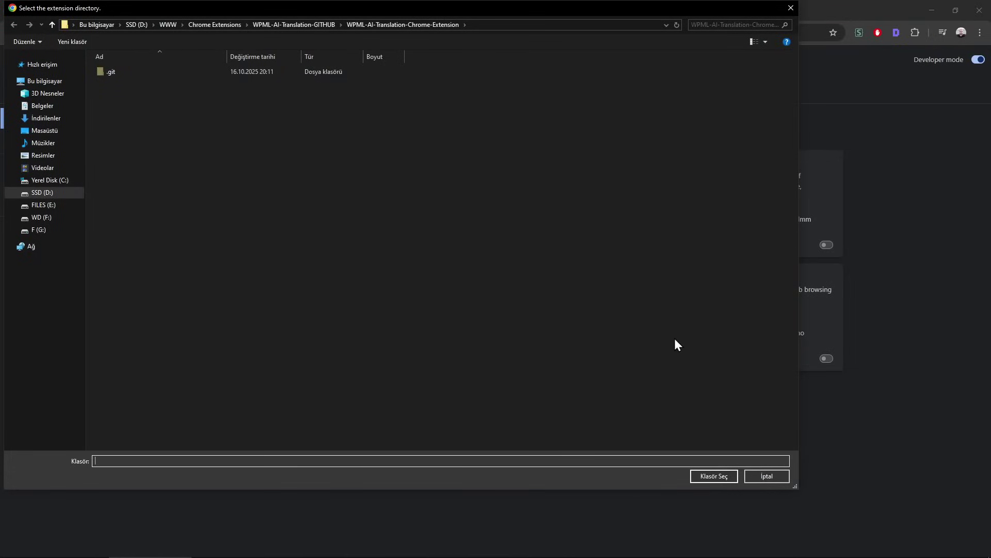
pyautogui.click(721, 479)
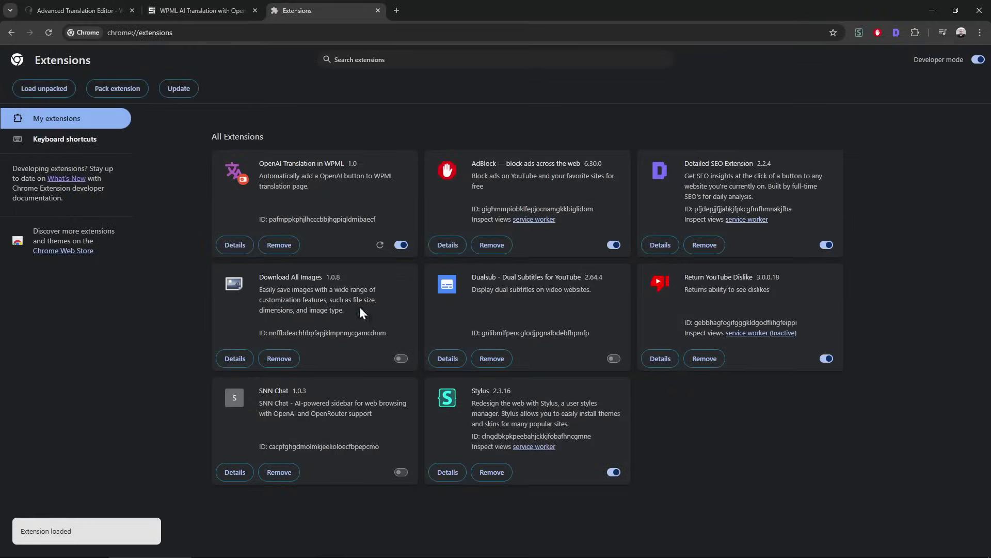
pyautogui.click(209, 11)
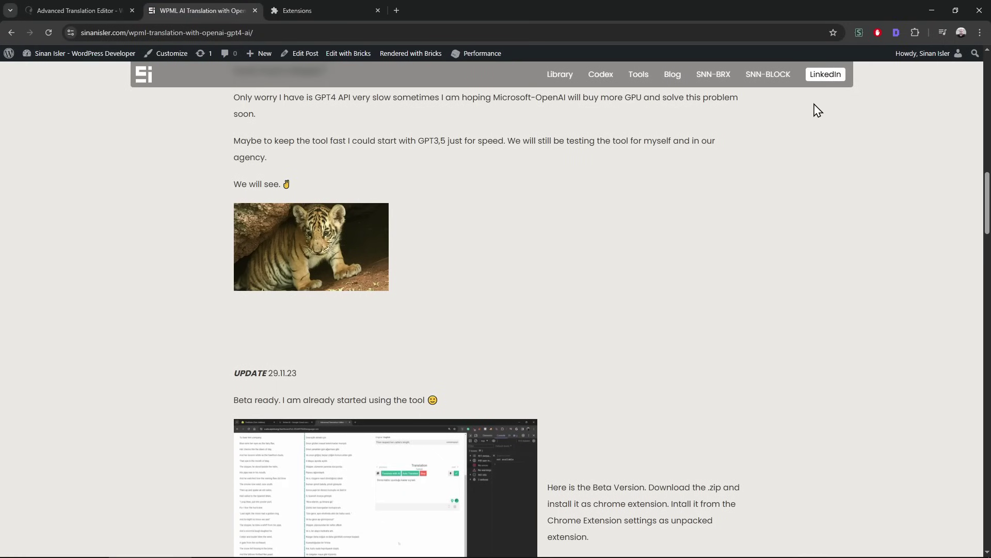
# Pin the WPML AI Translation extension to the Chrome toolbar and show its settings.
pyautogui.click(915, 34)
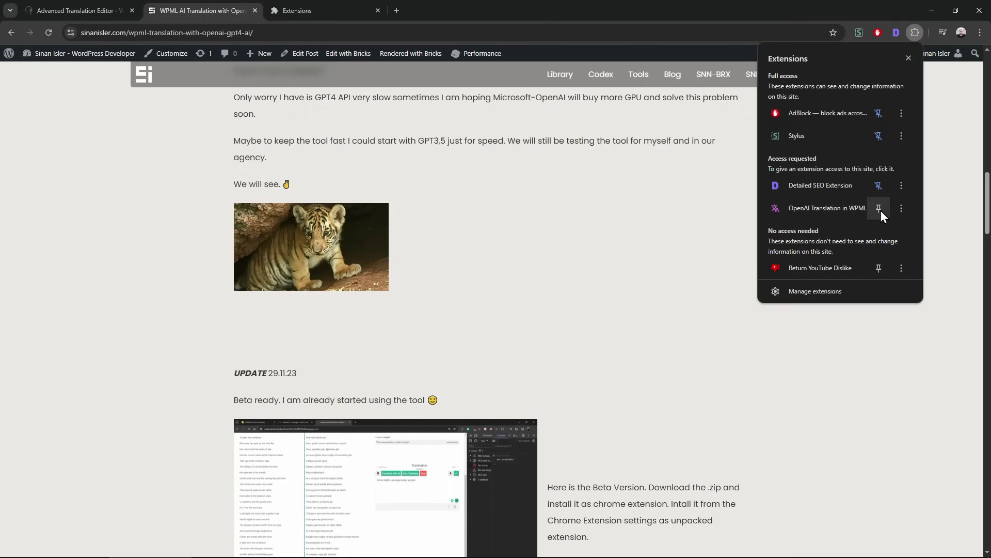
pyautogui.click(879, 208)
pyautogui.click(895, 32)
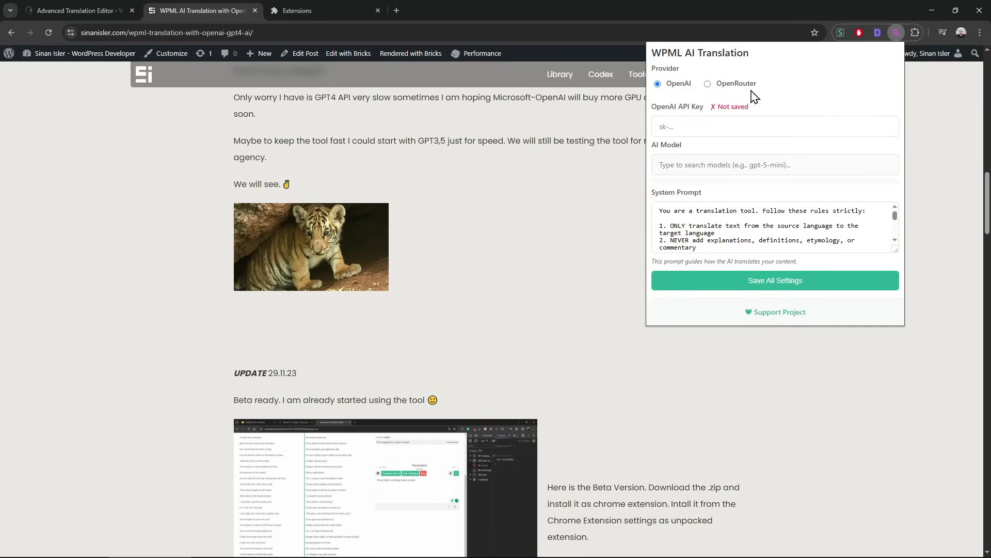
# Keep OpenAI as the provider and paste the OpenAI API key, loading 71 models.
pyautogui.click(733, 84)
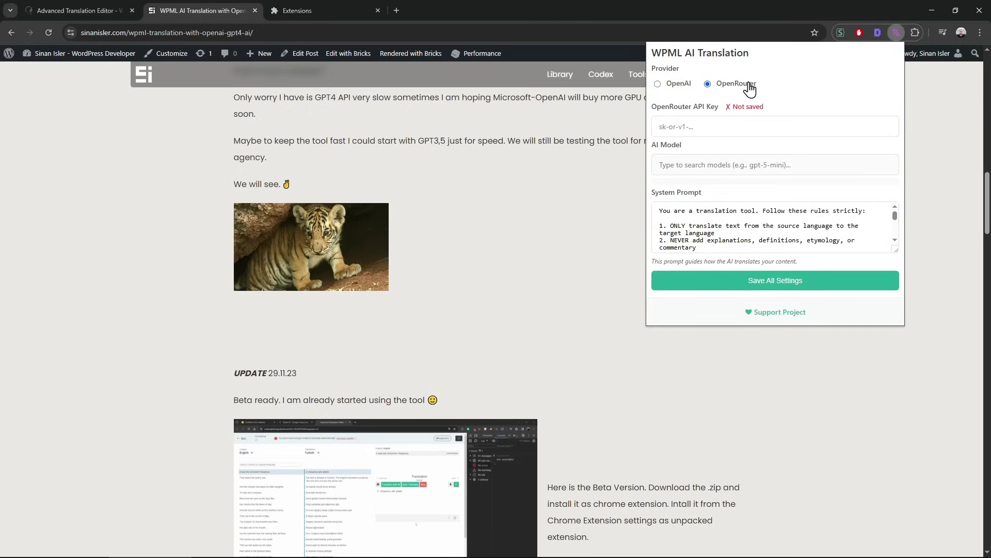
pyautogui.click(674, 86)
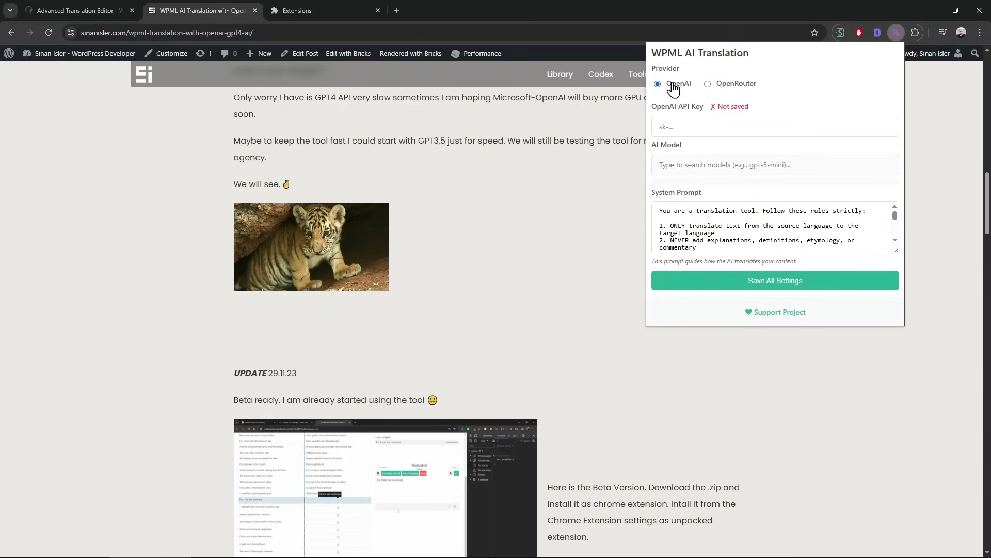
pyautogui.click(728, 85)
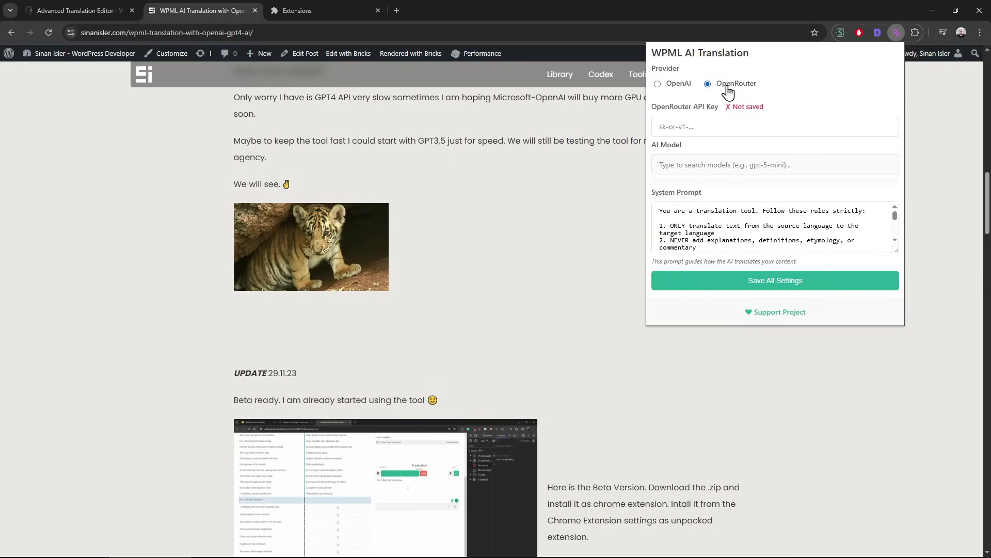
pyautogui.click(663, 89)
pyautogui.click(564, 259)
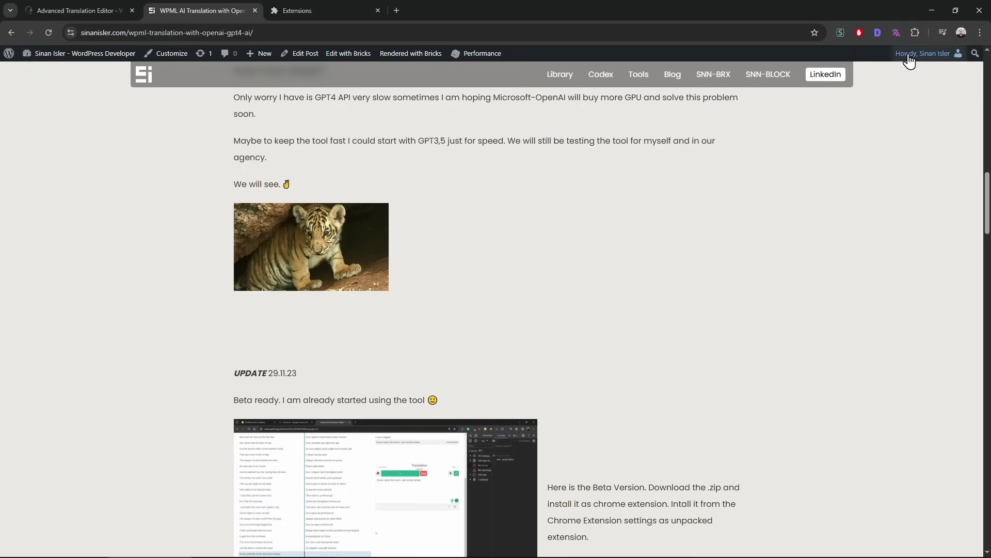
pyautogui.click(896, 33)
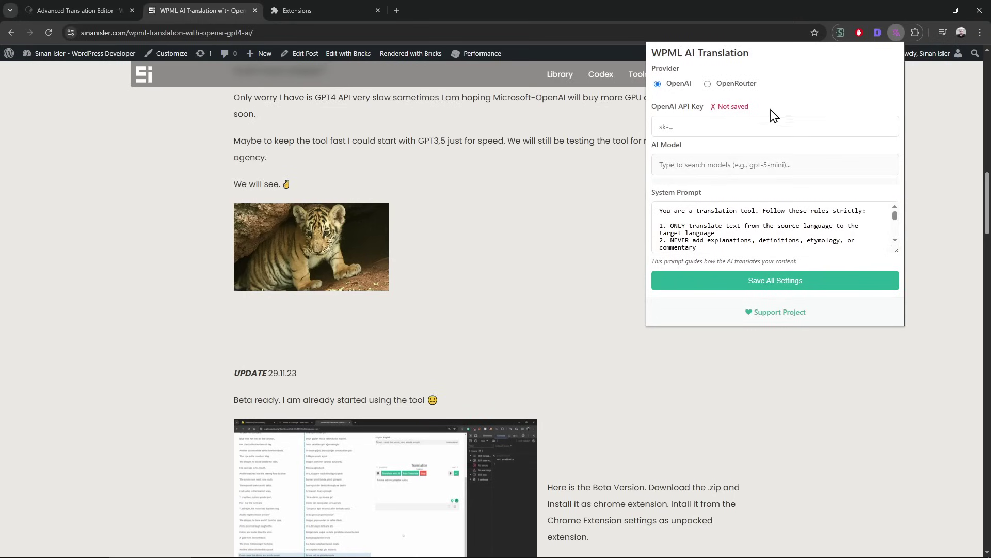
pyautogui.click(679, 129)
pyautogui.hotkey('ctrl', 'v')
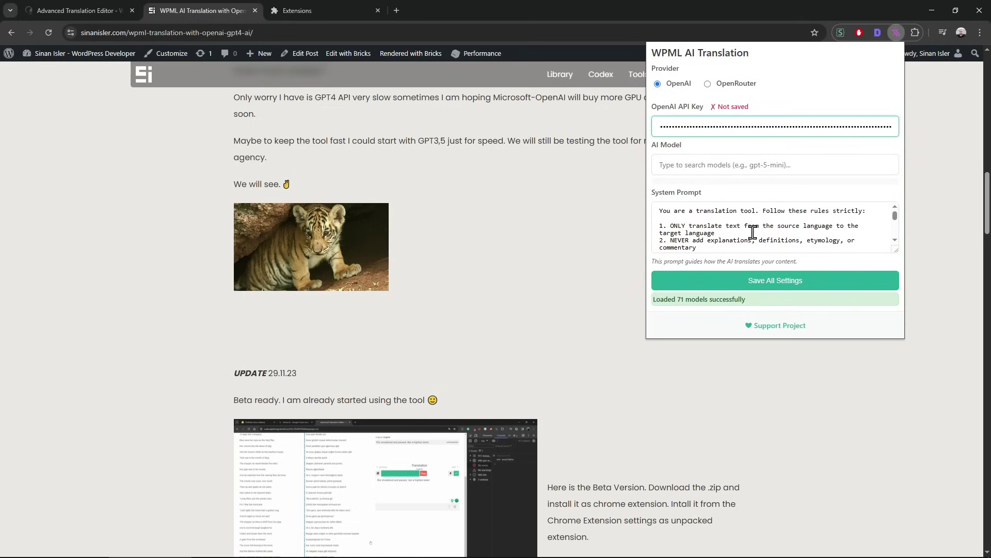
# Select gpt-5 as the AI model and save all extension settings.
pyautogui.click(747, 167)
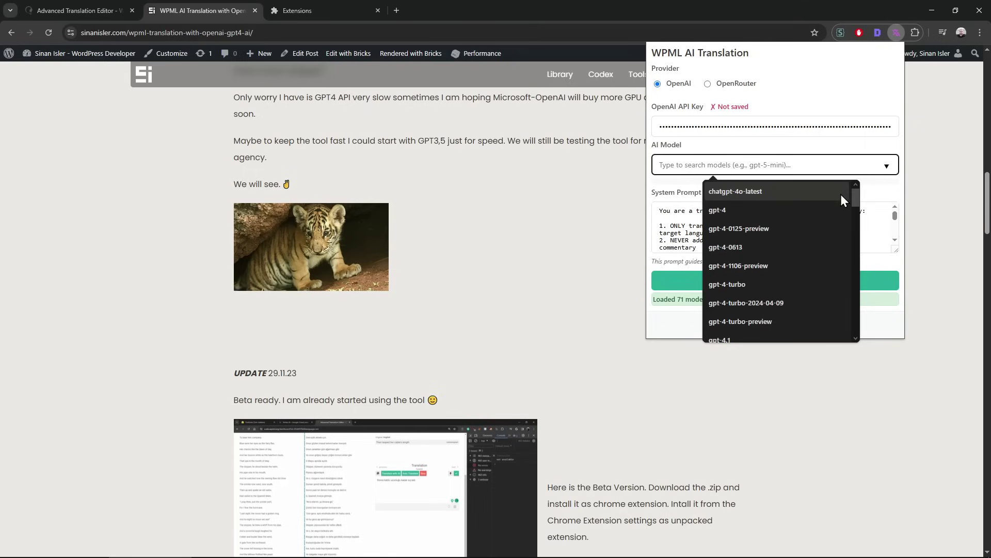
pyautogui.moveTo(855, 195); pyautogui.dragTo(860, 154)
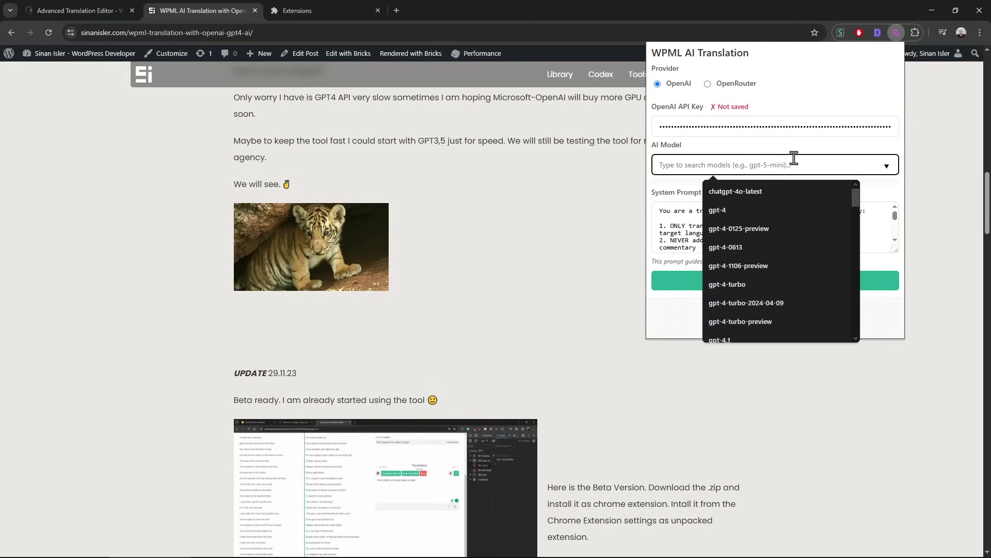
pyautogui.write('gpt-5')
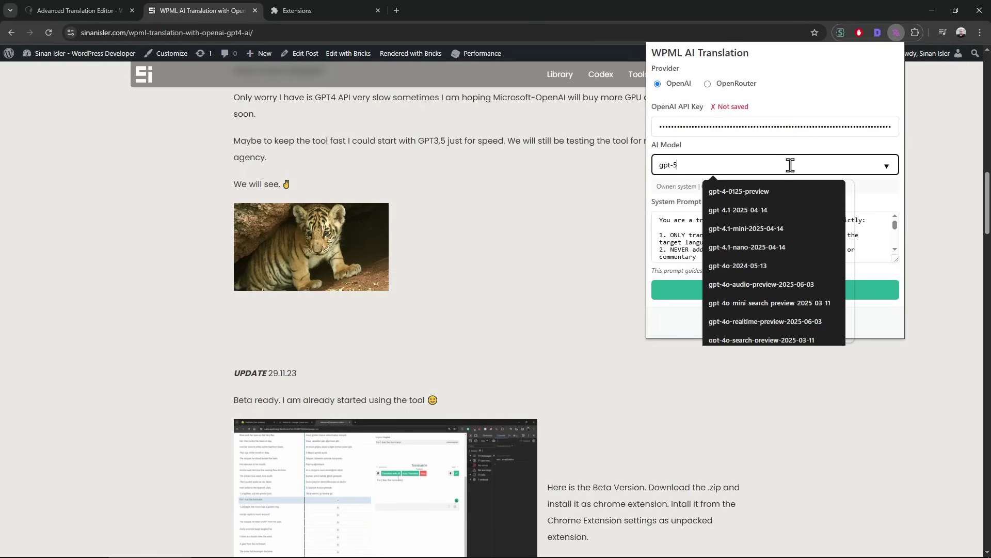
pyautogui.scroll(-5, 778, 280)
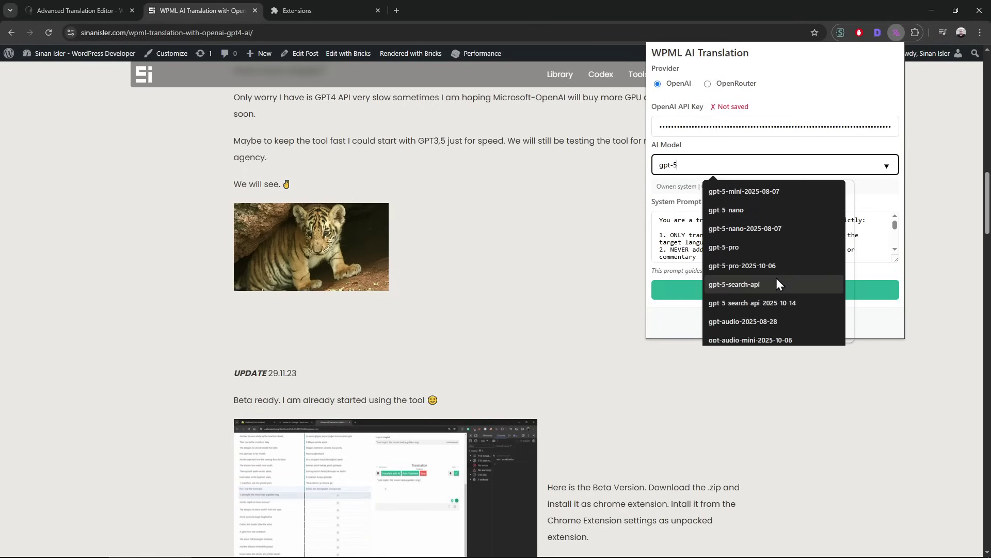
pyautogui.scroll(3, 778, 278)
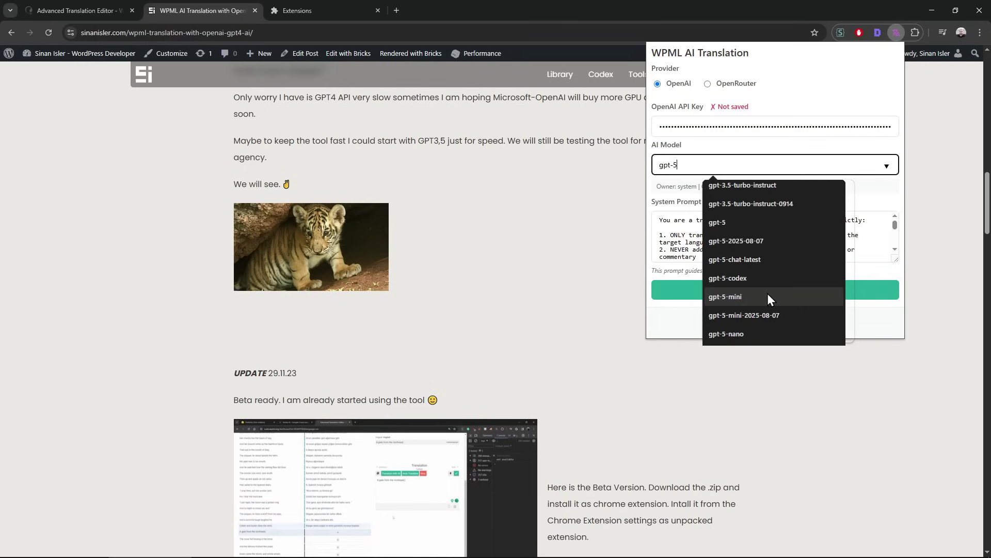
pyautogui.click(744, 223)
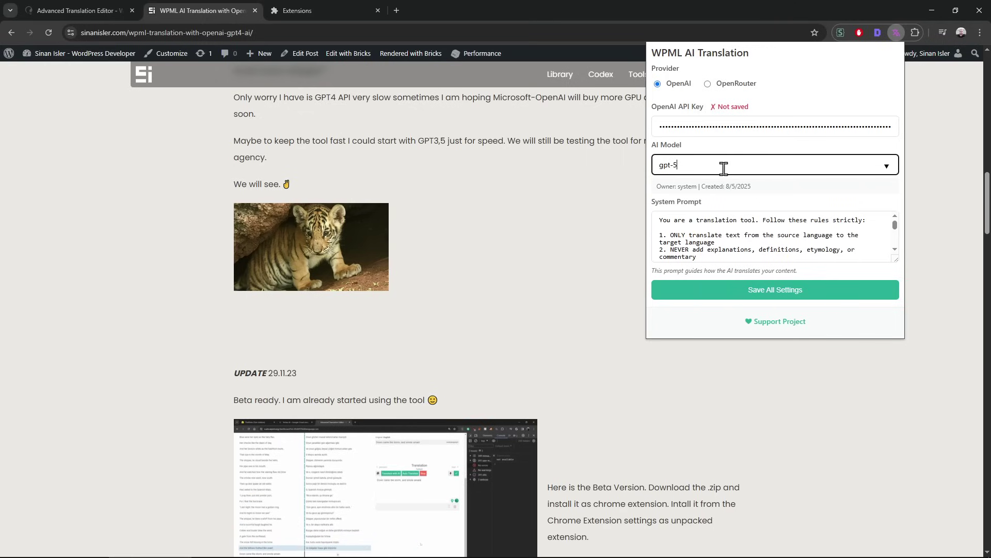
pyautogui.click(697, 292)
# Copy the gpt-5 model name and look it up in a new tab, reaching OpenAI's gpt-5 docs.
pyautogui.tripleClick(690, 165)
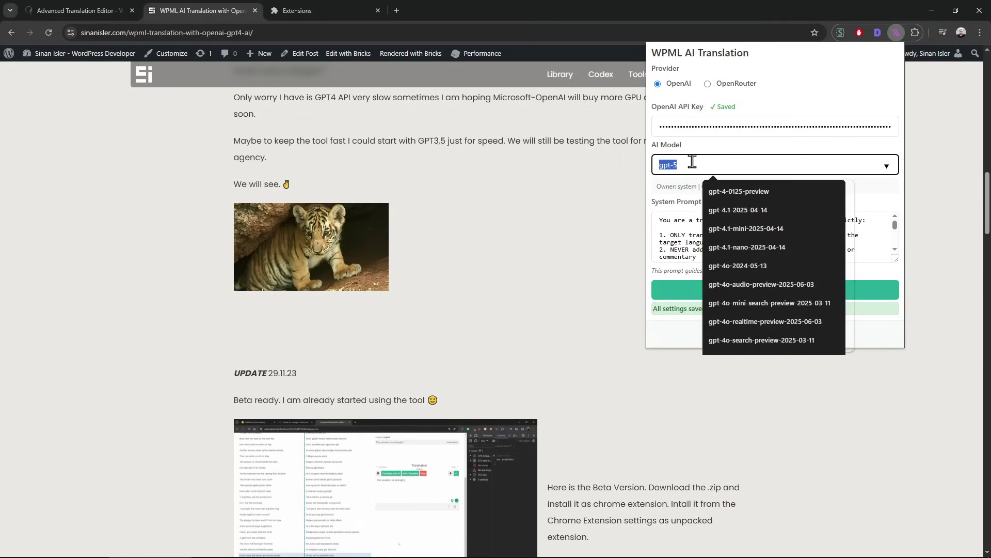
pyautogui.hotkey('ctrl', 'c')
pyautogui.hotkey('ctrl', 't')
pyautogui.hotkey('ctrl', 'v')
pyautogui.click(692, 162)
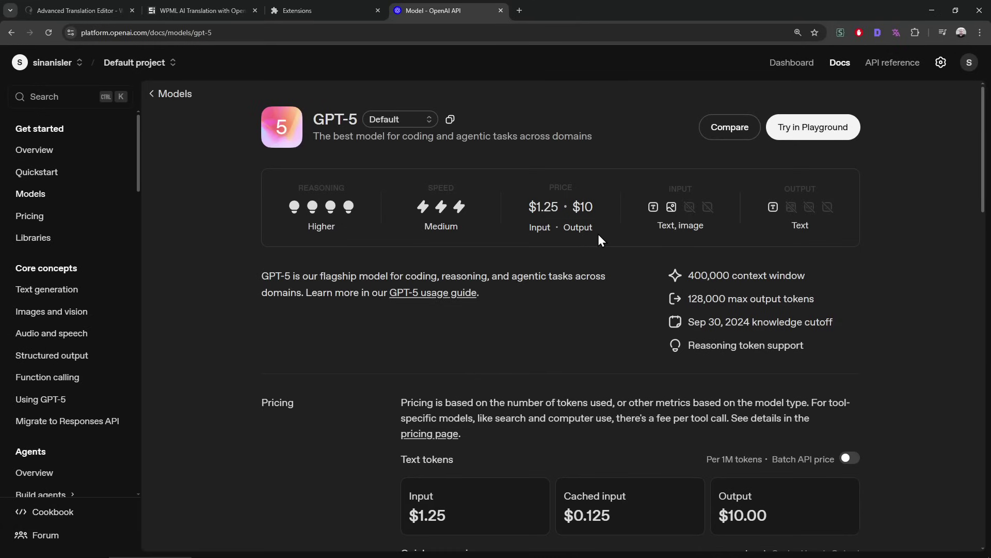
# After reviewing GPT-5's $1.25 input / $10 output pricing, switch back to the WPML AI Translation tab.
pyautogui.click(241, 6)
# Close the GPT-5 docs tab and enable the new version of the Advanced Translation Editor.
pyautogui.click(106, 7)
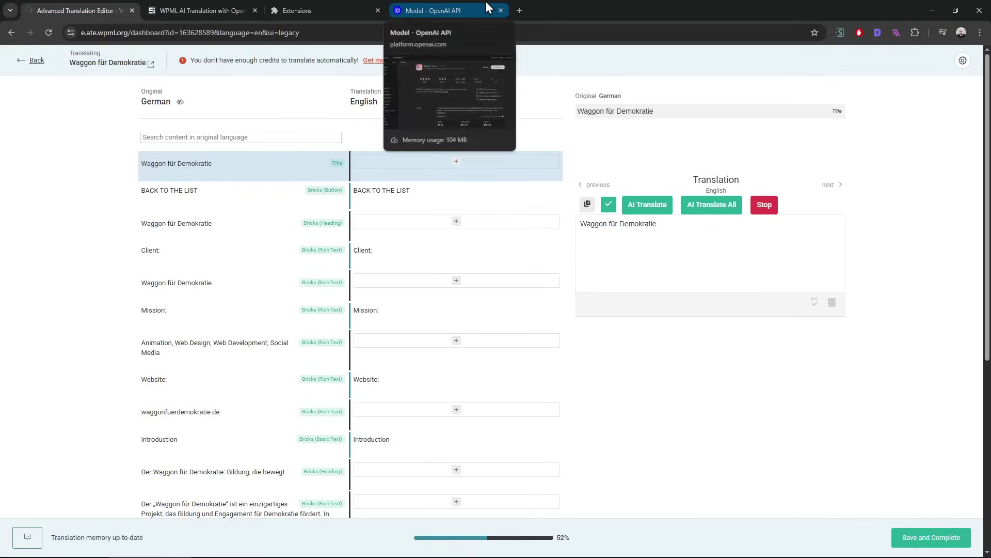
pyautogui.middleClick(485, 1)
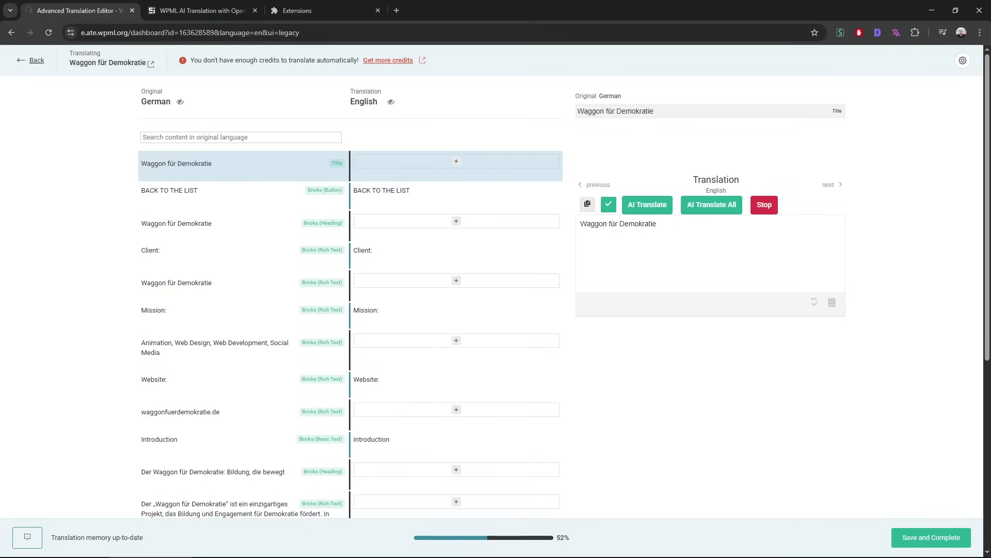
pyautogui.click(963, 59)
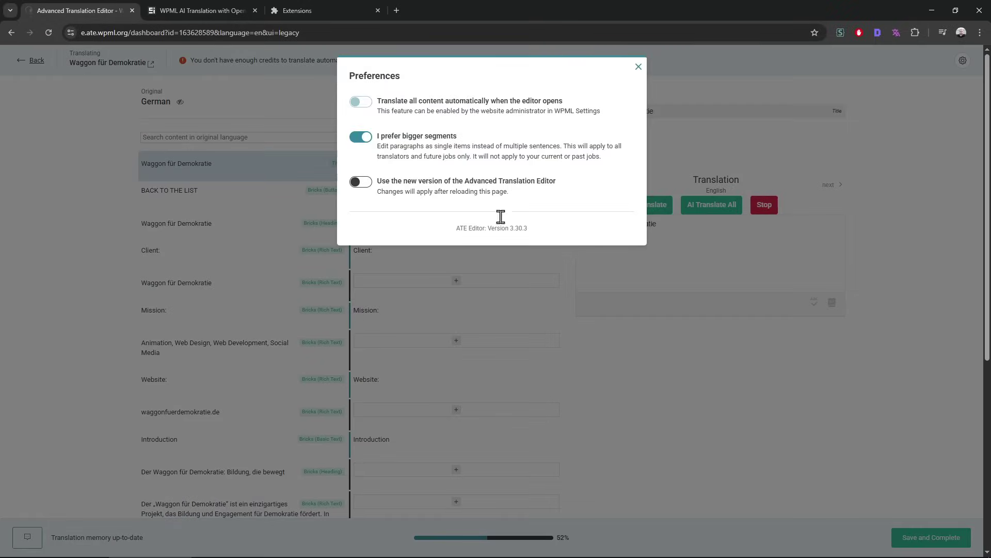
pyautogui.click(360, 182)
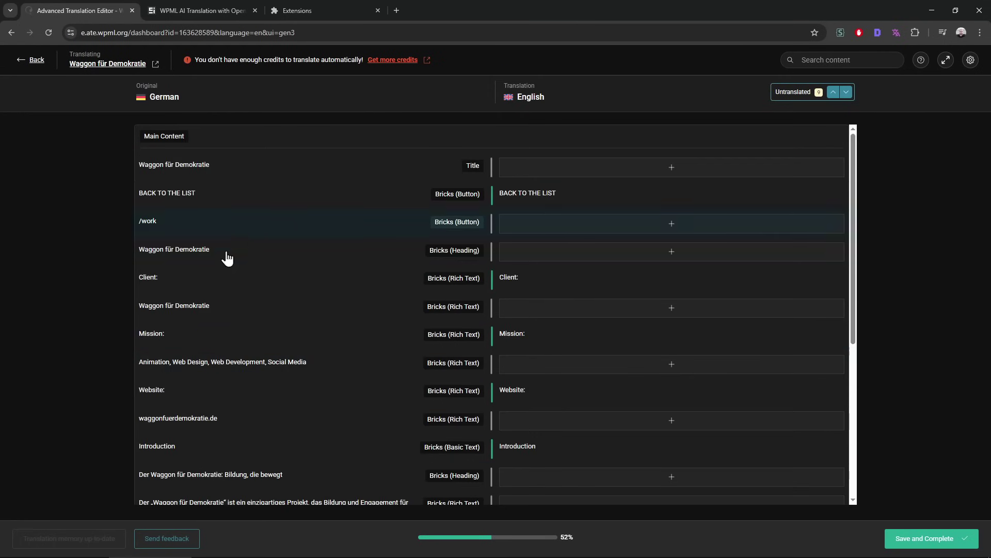
# Scroll through the reloaded editor's segments, like Introduction and Web Design, still at 52%.
pyautogui.scroll(-3, 498, 365)
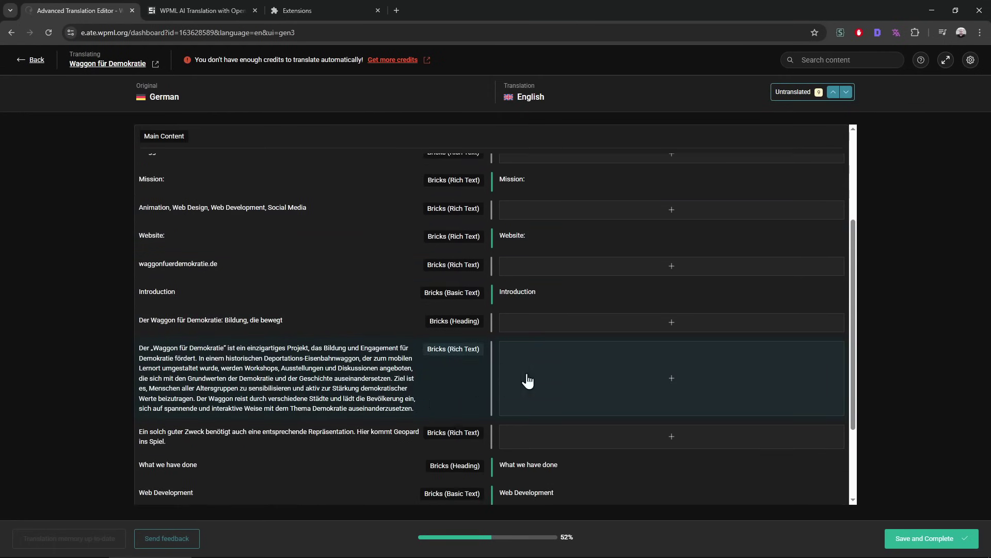
pyautogui.scroll(-2, 554, 321)
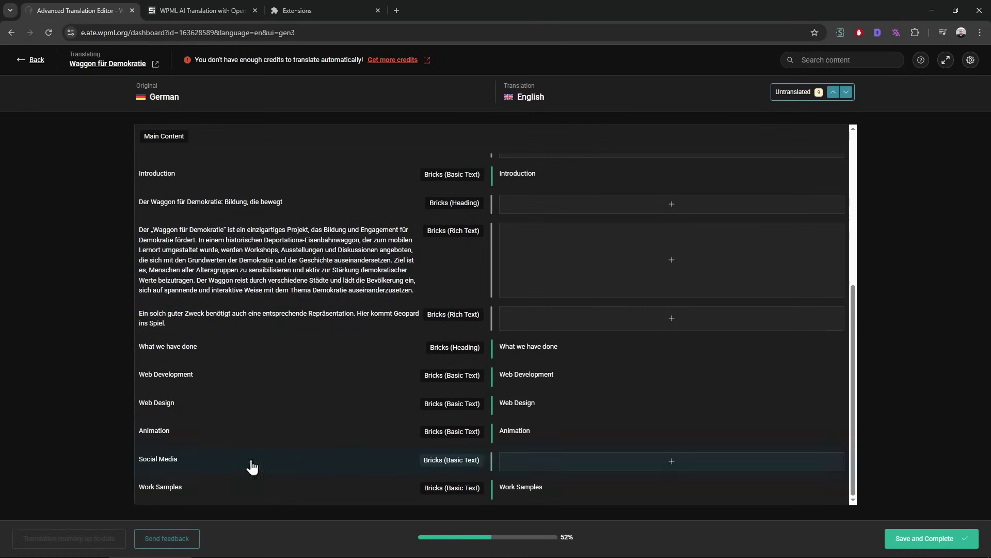
pyautogui.scroll(3, 559, 304)
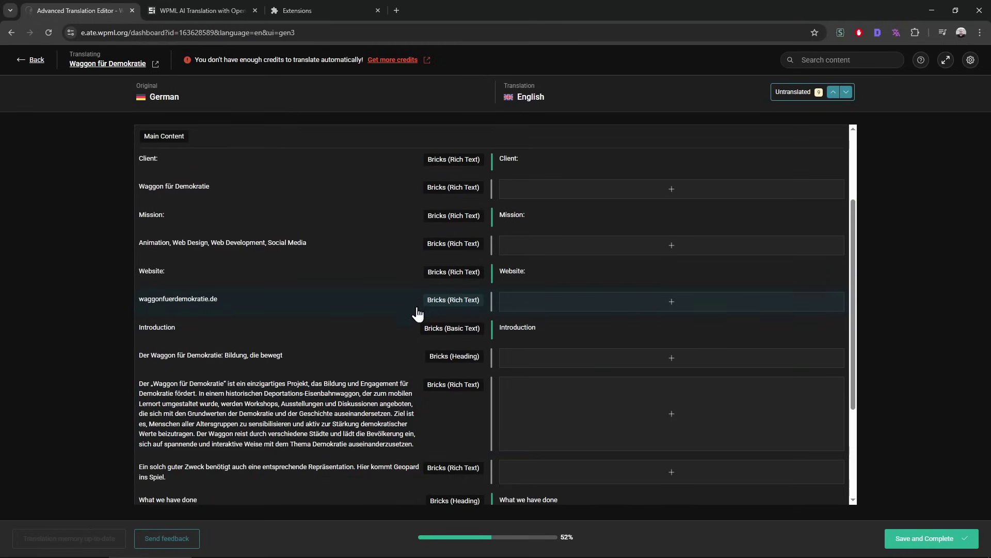
pyautogui.scroll(-3, 519, 307)
pyautogui.scroll(5, 519, 306)
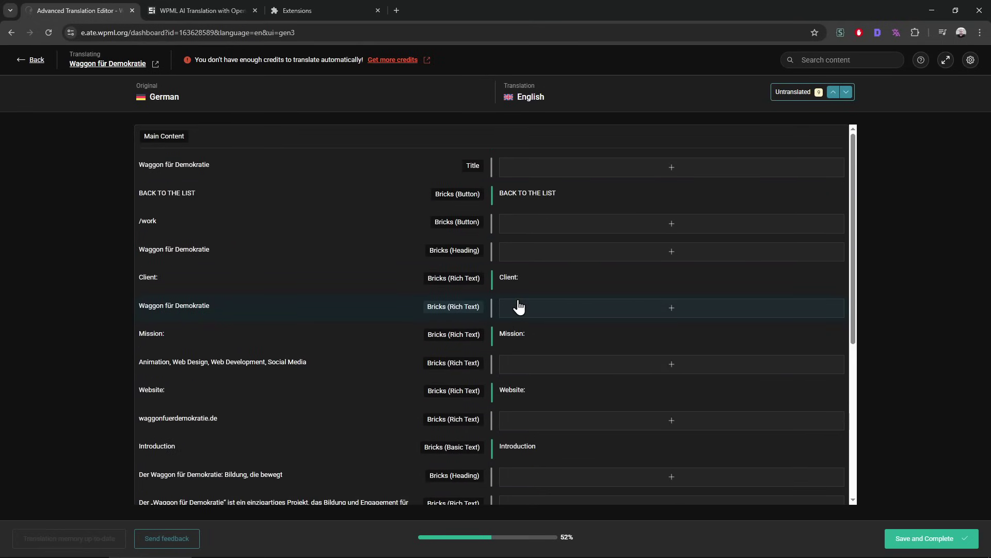
pyautogui.scroll(-5, 519, 307)
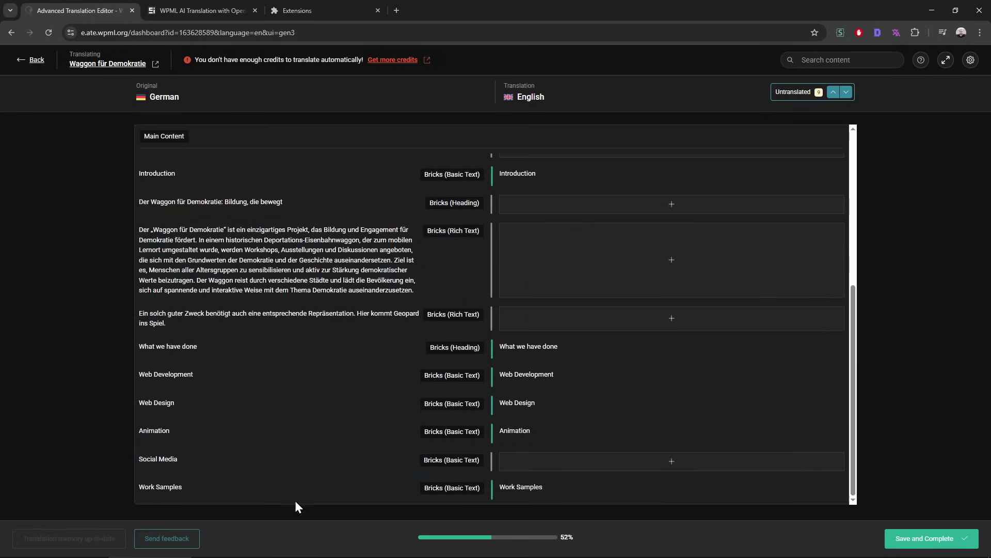
# Switch to the previous editor version, submitting the required feedback with the contact option unticked.
pyautogui.click(972, 61)
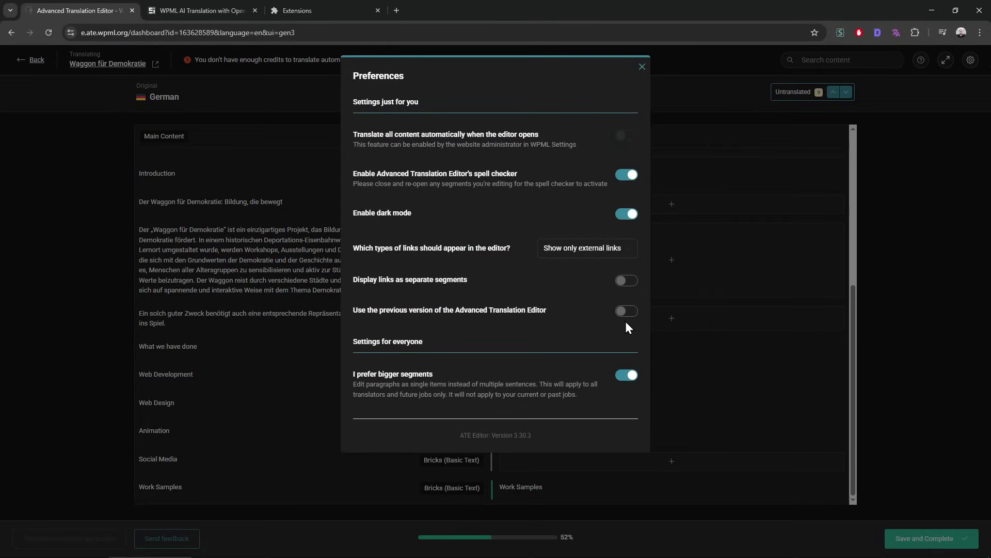
pyautogui.click(626, 312)
pyautogui.write('0')
pyautogui.click(459, 441)
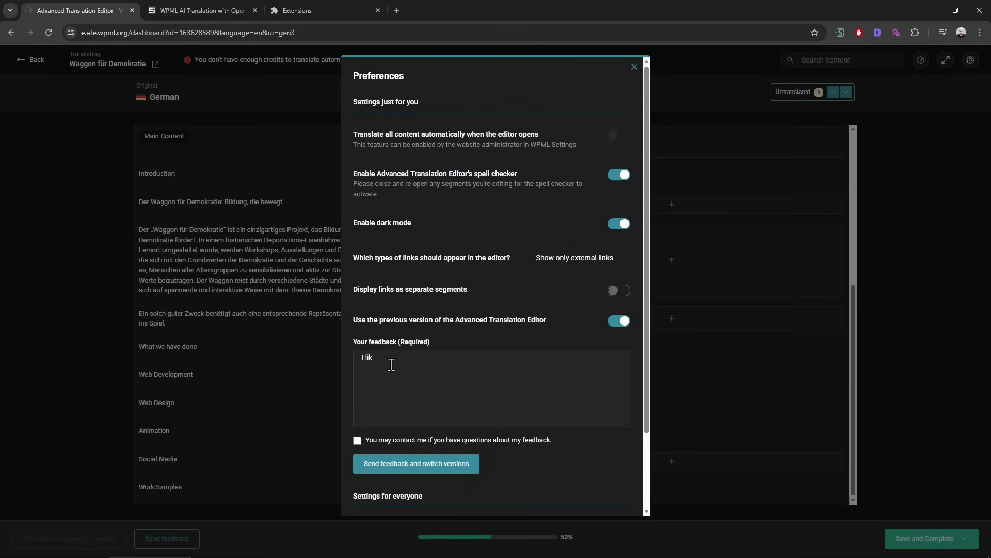
pyautogui.click(412, 463)
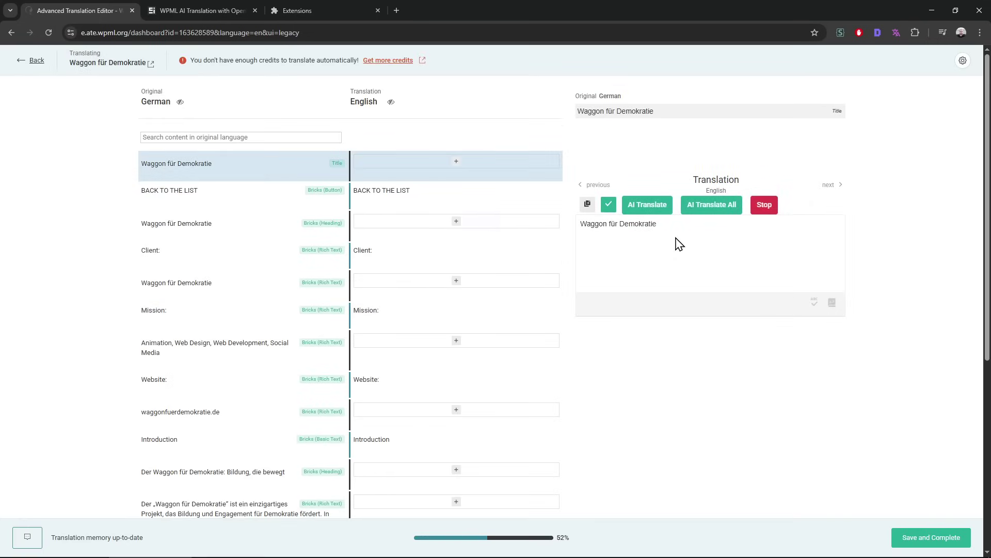
# AI-translate the page title and save 'Wagon for Democracy', raising progress to 57%.
pyautogui.click(651, 206)
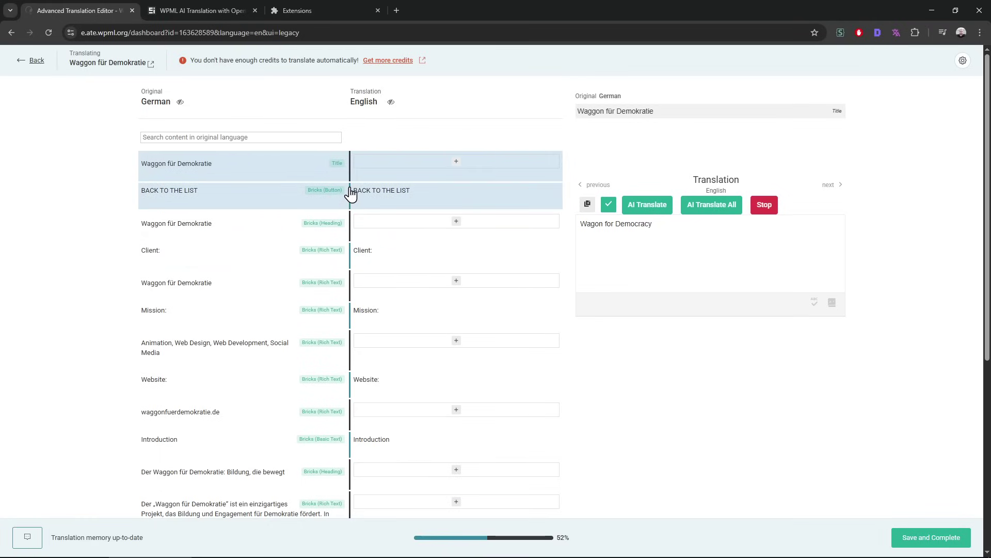
pyautogui.moveTo(351, 206)
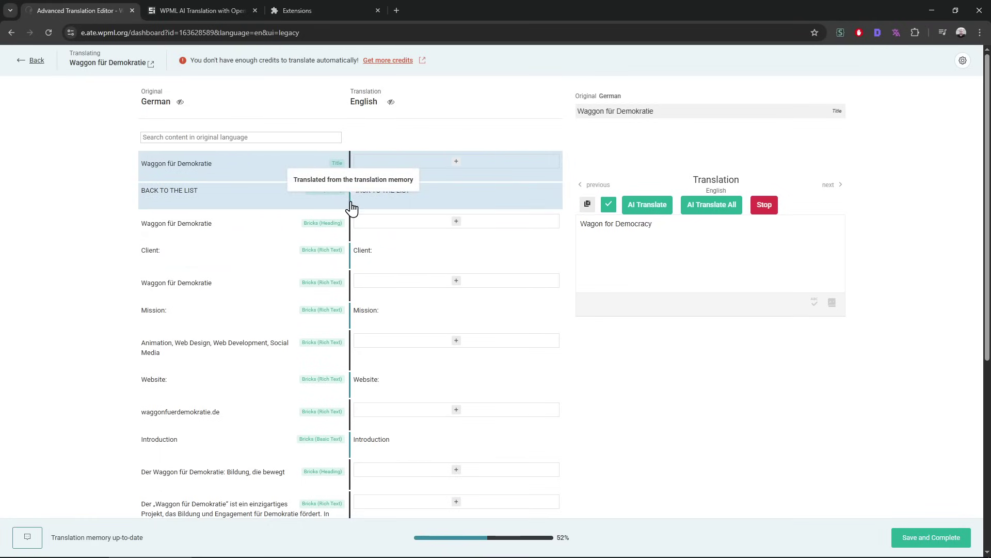
pyautogui.click(609, 204)
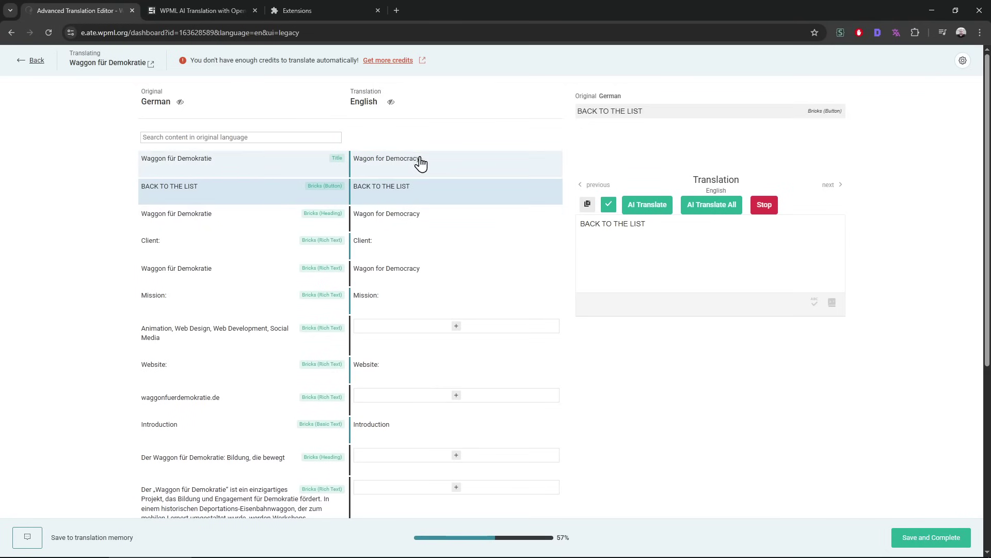
# In the AI Translation extension settings, enlarge the System Prompt box, read it fully, then shrink it back.
pyautogui.click(896, 32)
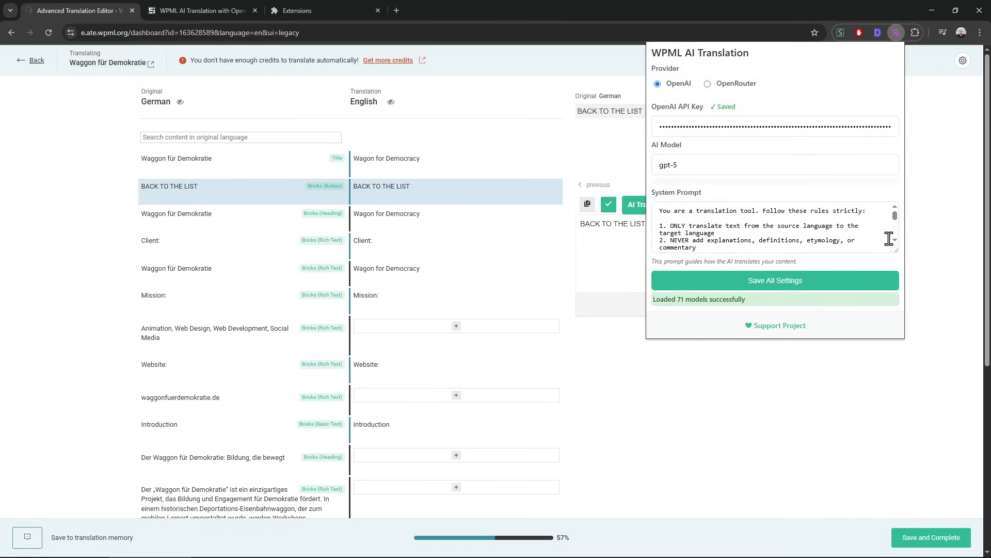
pyautogui.moveTo(896, 250); pyautogui.dragTo(891, 301)
pyautogui.scroll(-3, 866, 263)
pyautogui.scroll(5, 865, 262)
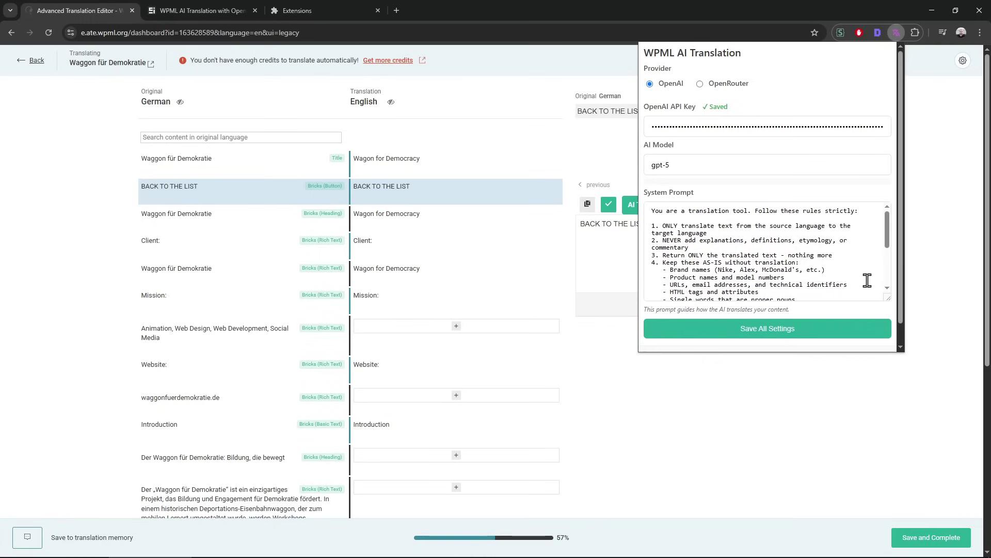
pyautogui.scroll(-4, 868, 281)
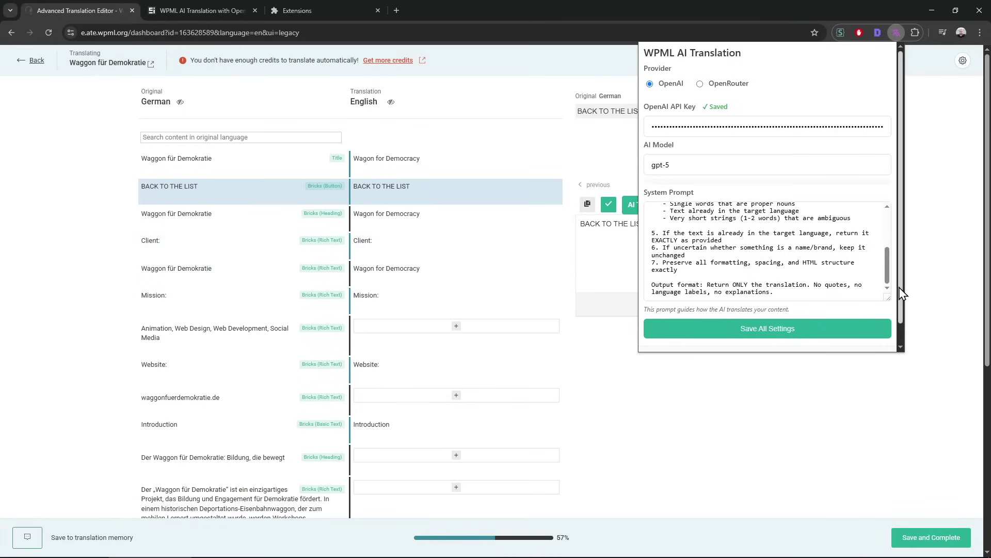
pyautogui.scroll(5, 813, 269)
pyautogui.scroll(-1, 812, 264)
pyautogui.scroll(-2, 812, 263)
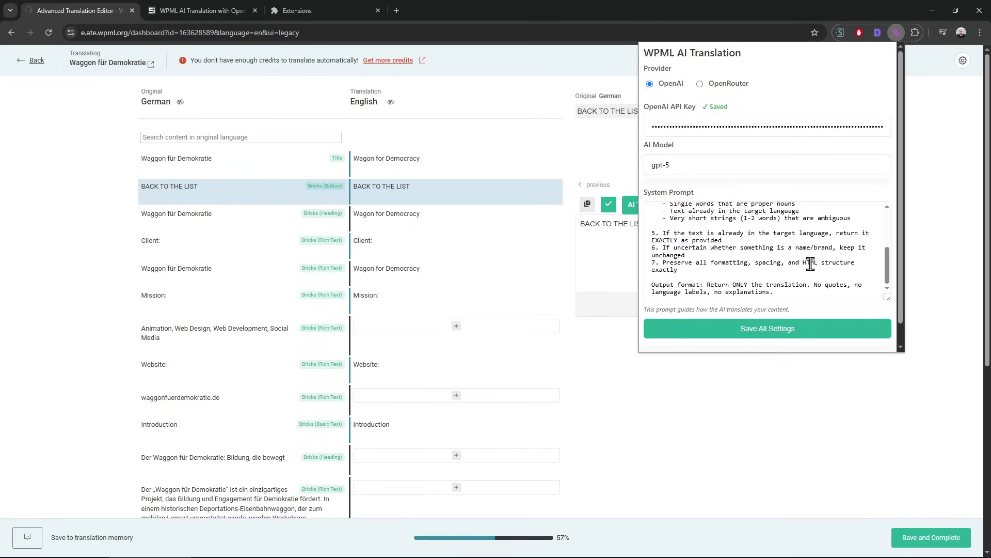
pyautogui.click(861, 299)
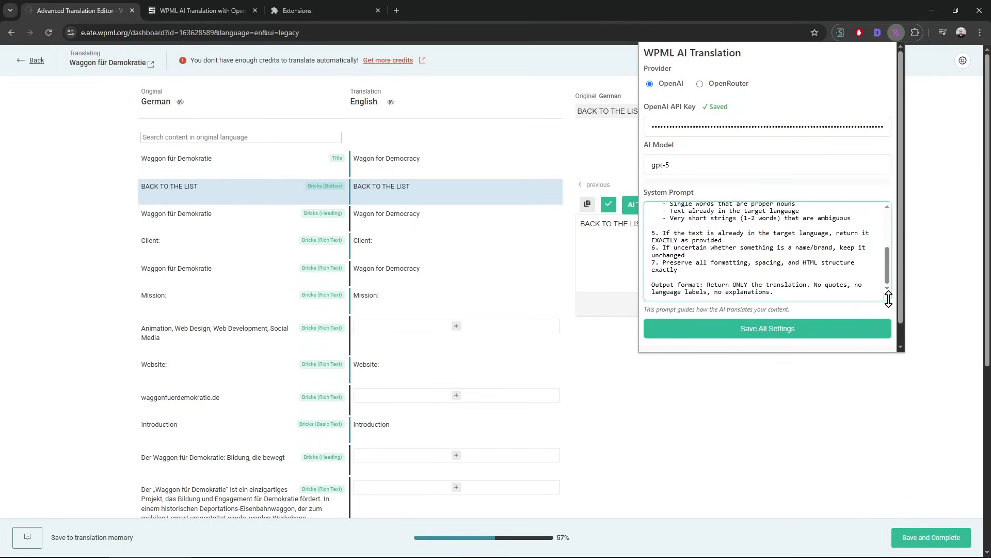
pyautogui.moveTo(888, 298); pyautogui.dragTo(885, 250)
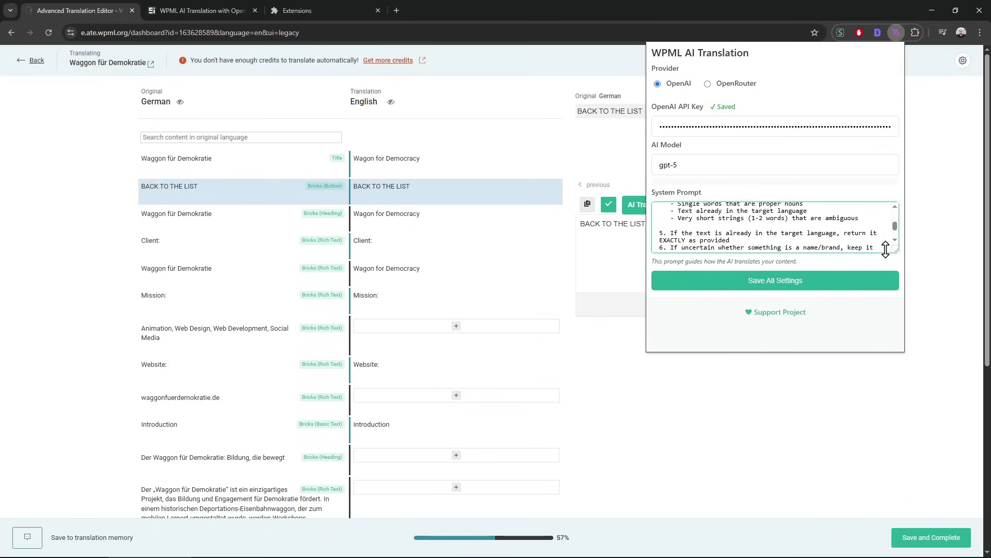
# Watch the blog's demo video fullscreen up to 0:25, then reopen the extension settings over the translation editor.
pyautogui.click(202, 10)
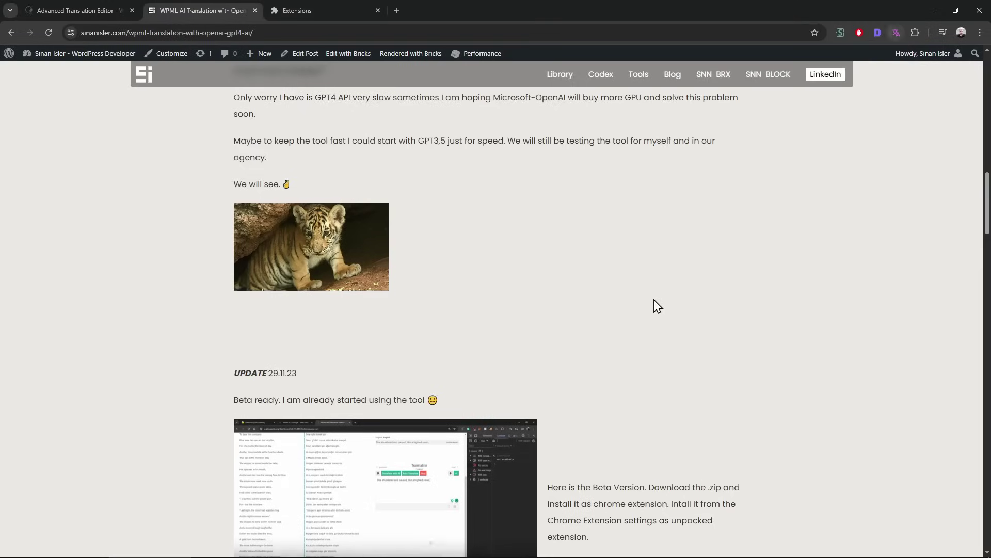
pyautogui.scroll(-8, 660, 305)
pyautogui.scroll(-6, 587, 326)
pyautogui.scroll(7, 587, 330)
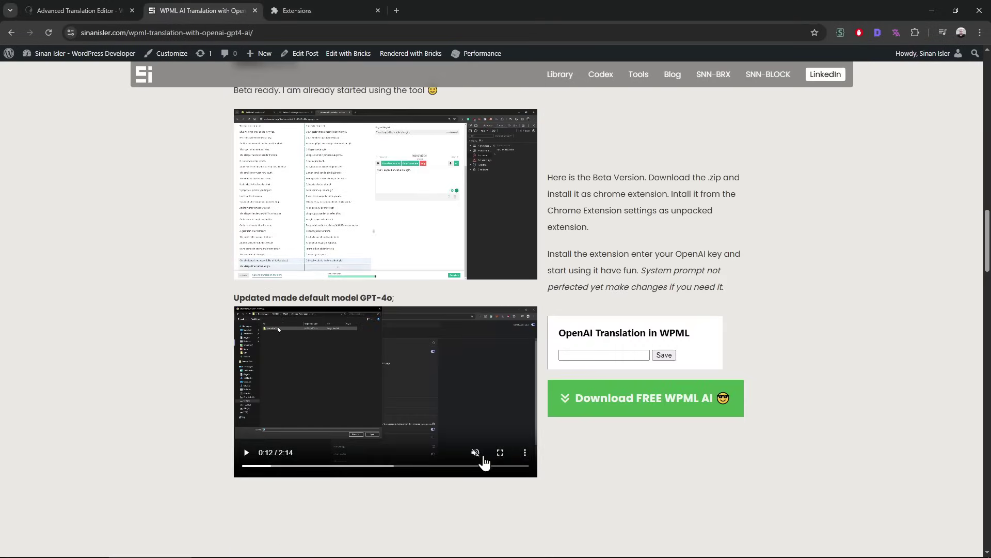
pyautogui.click(499, 456)
pyautogui.moveTo(108, 546); pyautogui.dragTo(33, 548)
pyautogui.moveTo(121, 547); pyautogui.dragTo(248, 547)
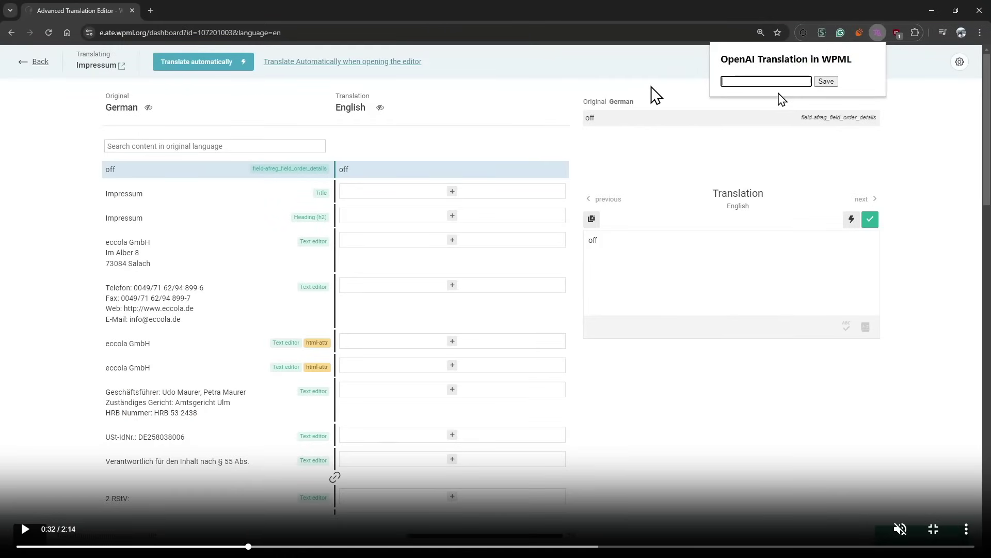
pyautogui.click(934, 529)
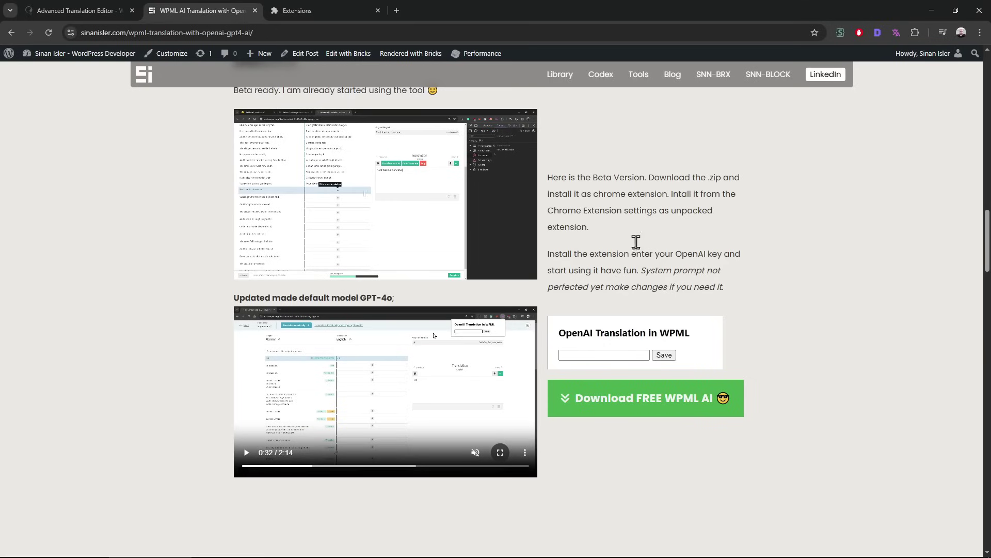
pyautogui.click(77, 10)
pyautogui.click(896, 34)
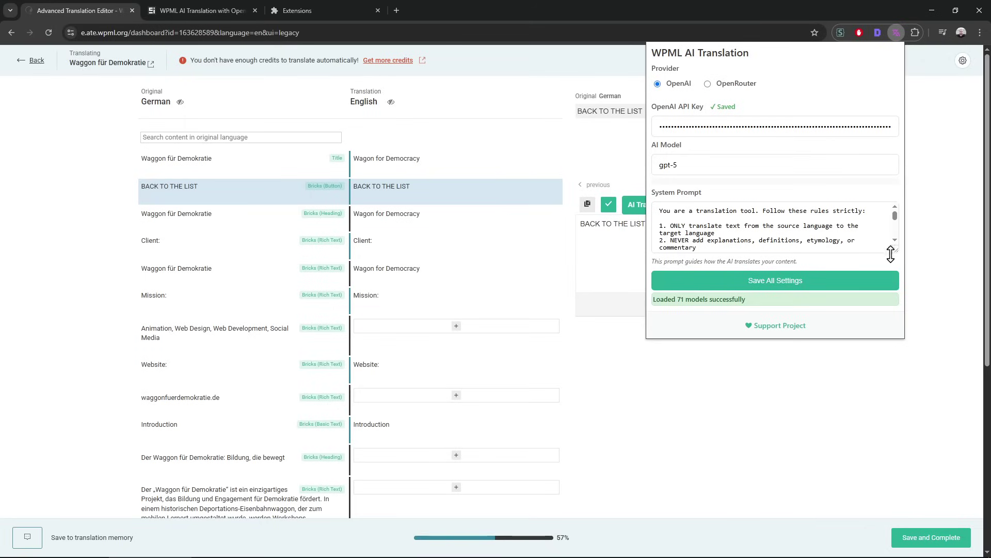
# Run AI Translate All on the remaining segments, browse the extension's model list, then check the untranslated Bildung heading.
pyautogui.click(810, 432)
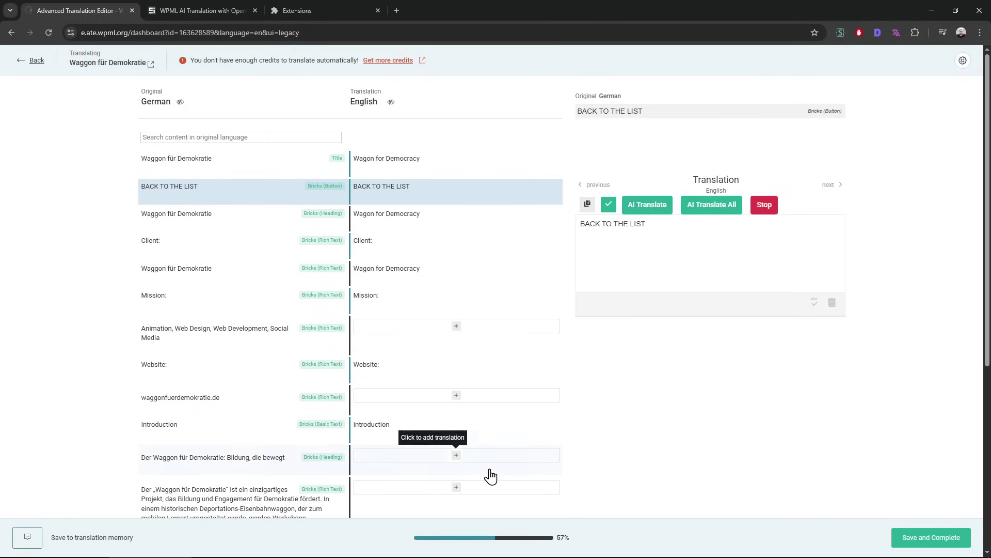
pyautogui.click(711, 209)
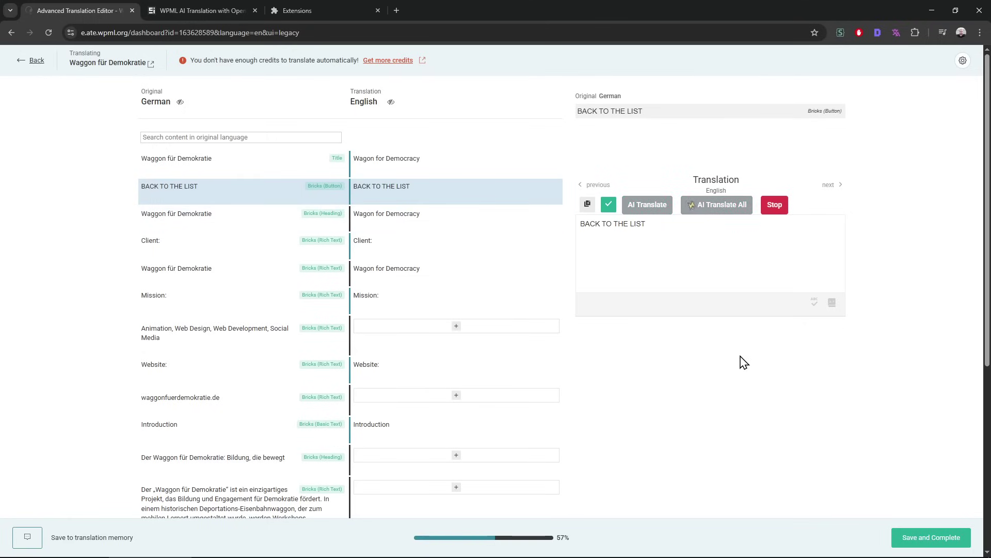
pyautogui.click(897, 33)
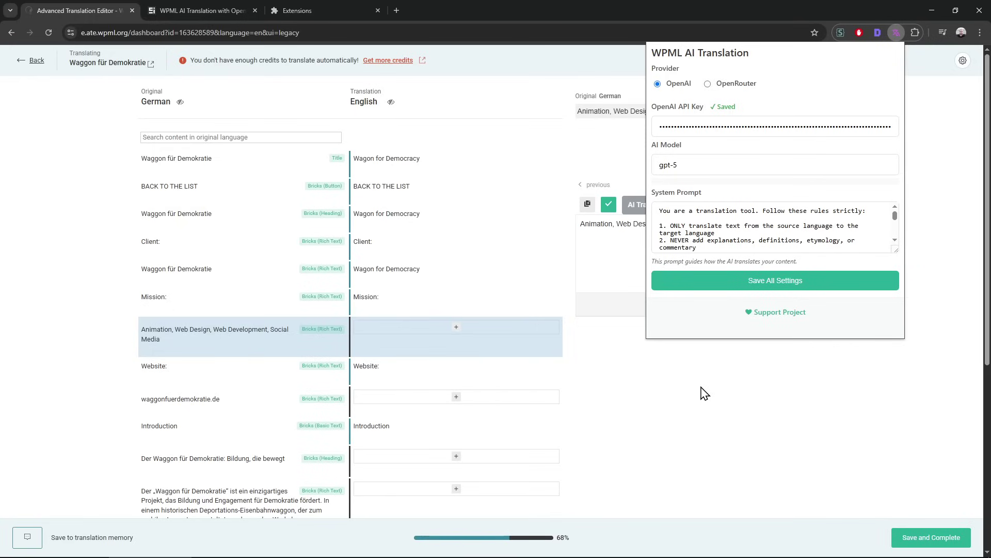
pyautogui.click(693, 162)
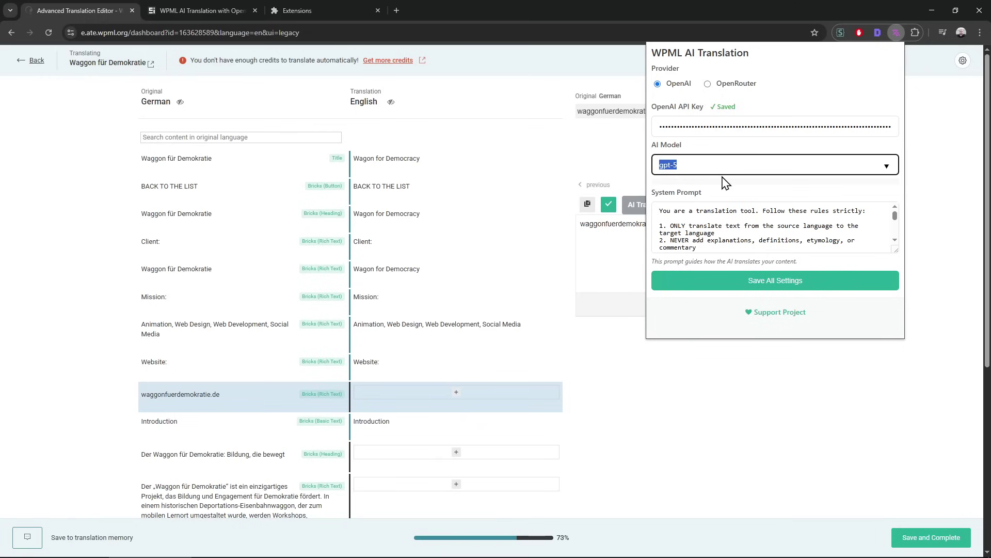
pyautogui.click(725, 162)
pyautogui.click(734, 155)
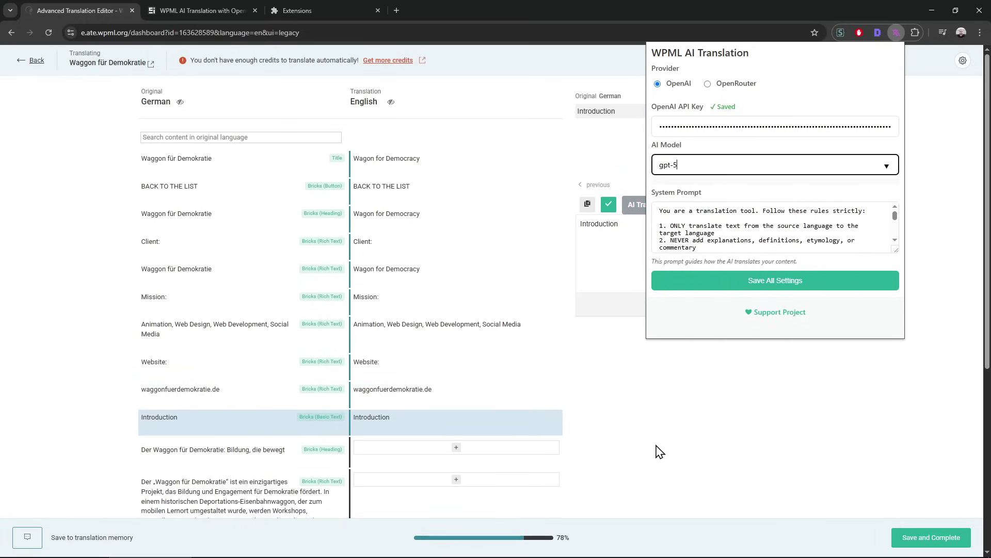
pyautogui.click(746, 383)
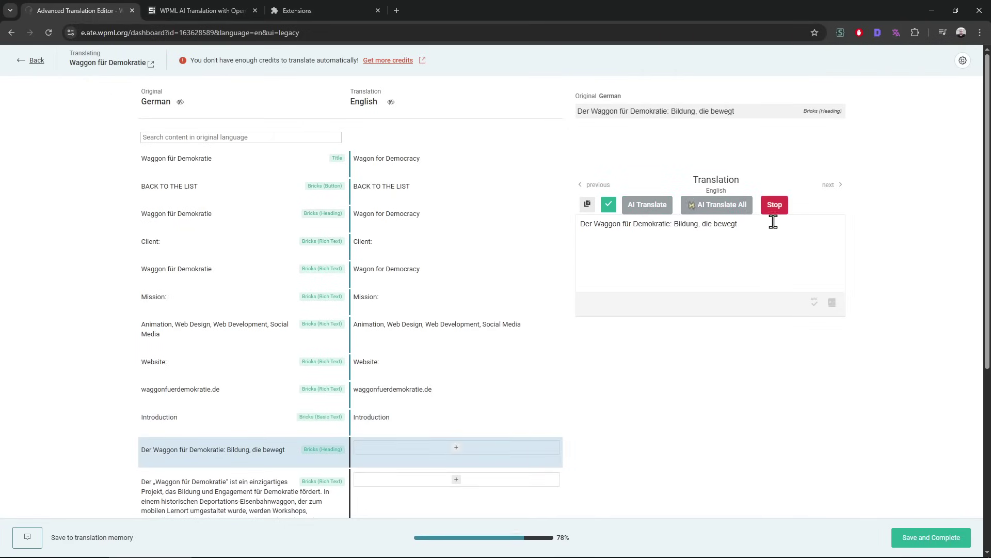
pyautogui.scroll(-3, 663, 388)
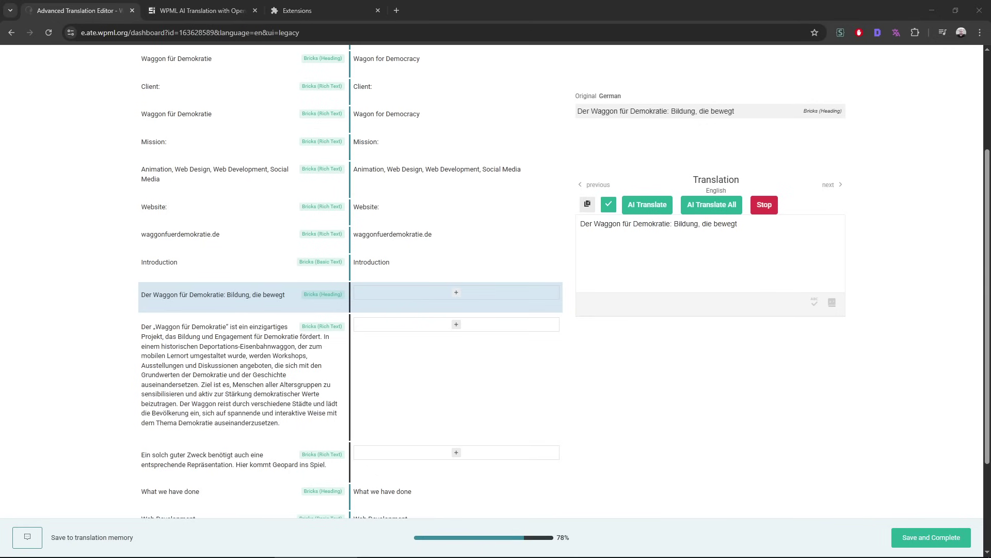
# Switch the AI Translation extension's provider to OpenRouter and save it.
pyautogui.click(896, 33)
pyautogui.click(725, 84)
pyautogui.click(710, 128)
pyautogui.click(741, 281)
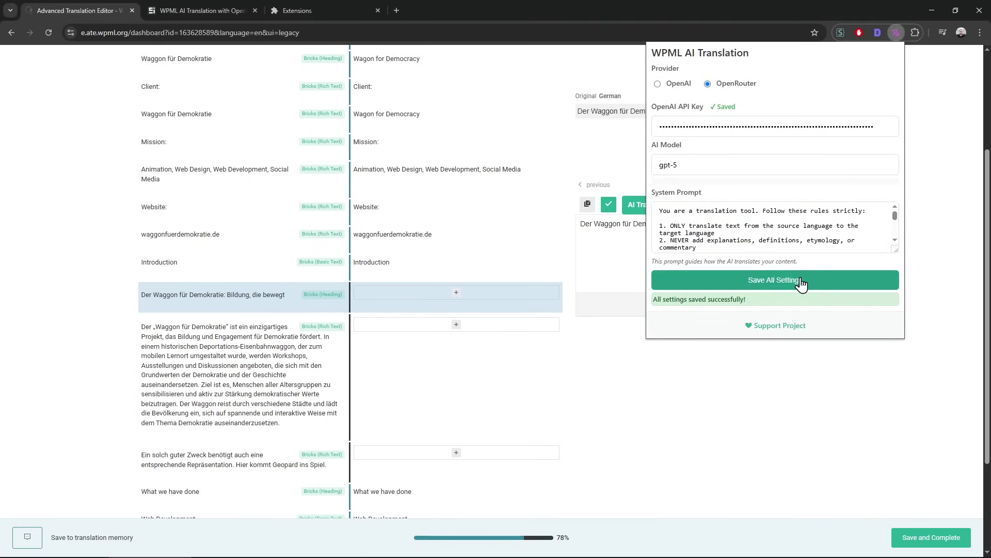
# Replace the gpt-5 model with google/gemini-2.5-flash, after browsing the free models.
pyautogui.click(688, 165)
pyautogui.press('BackSpace')
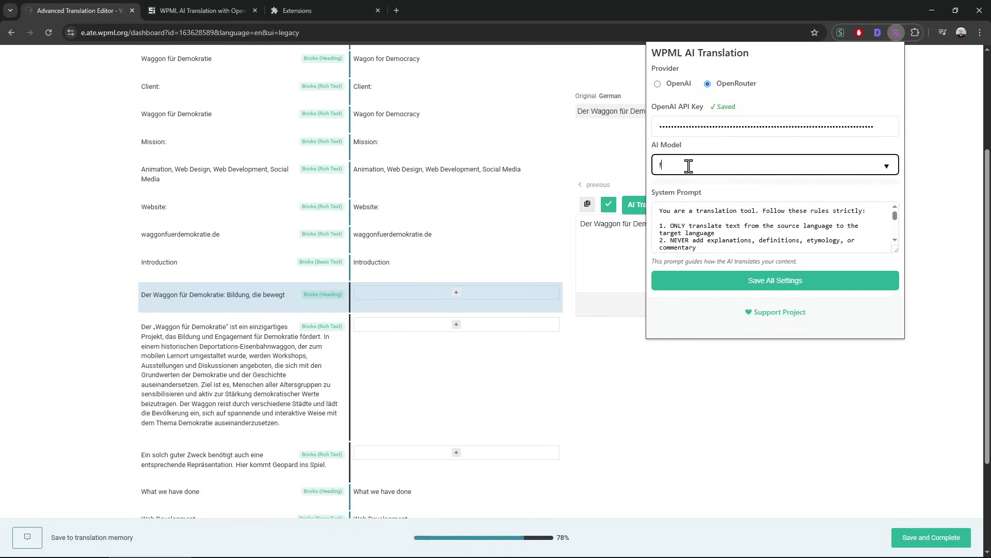
pyautogui.write('free')
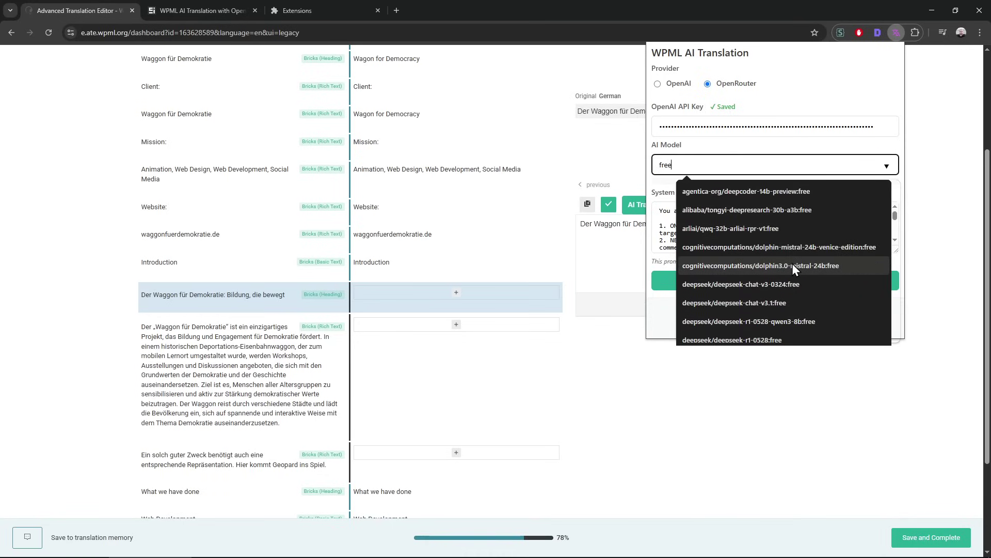
pyautogui.scroll(-3, 795, 273)
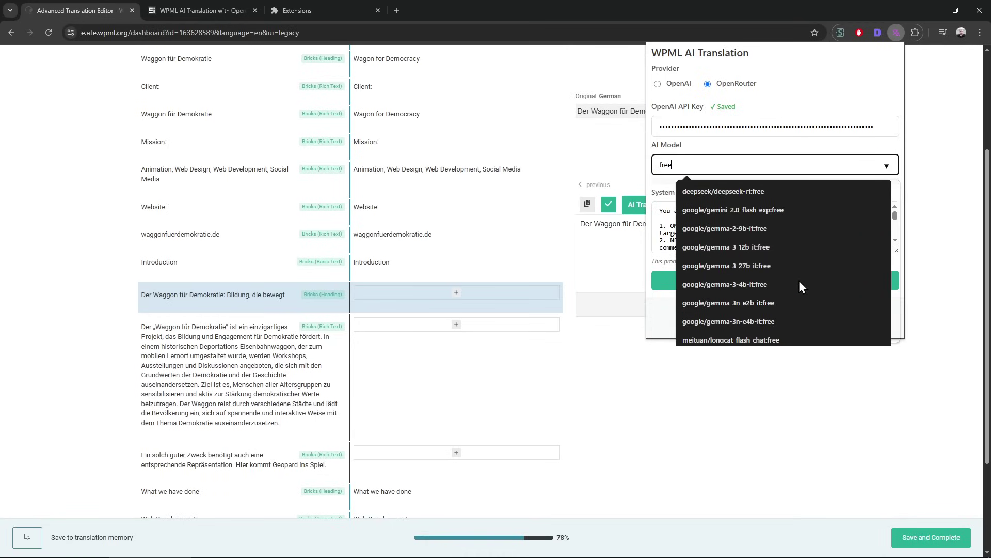
pyautogui.scroll(-6, 798, 280)
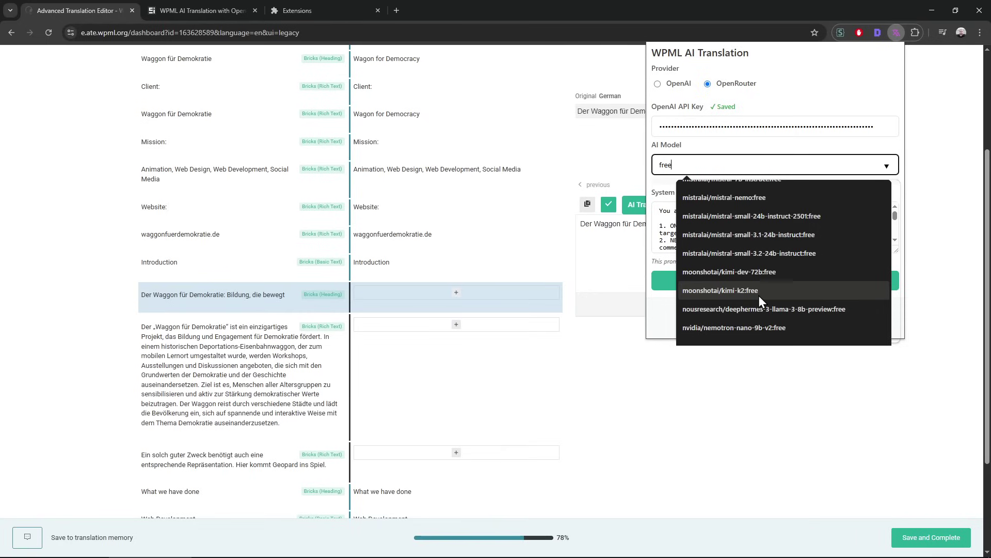
pyautogui.scroll(3, 808, 262)
pyautogui.scroll(-8, 808, 277)
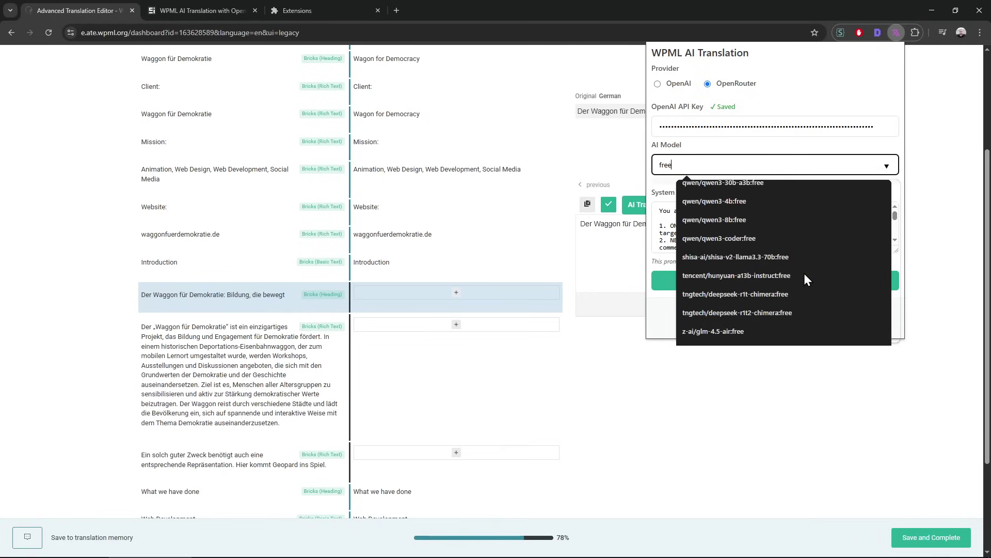
pyautogui.scroll(2, 807, 280)
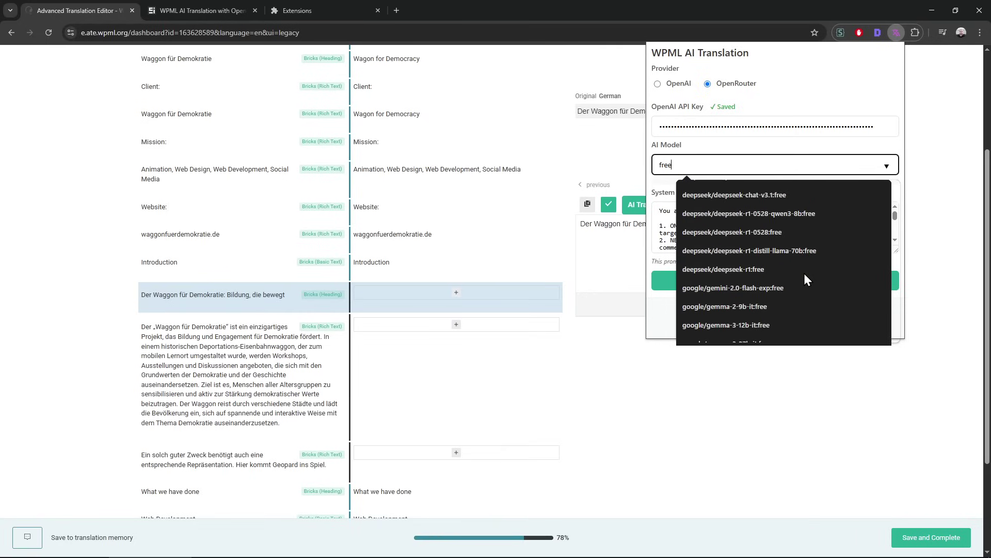
pyautogui.scroll(2, 805, 274)
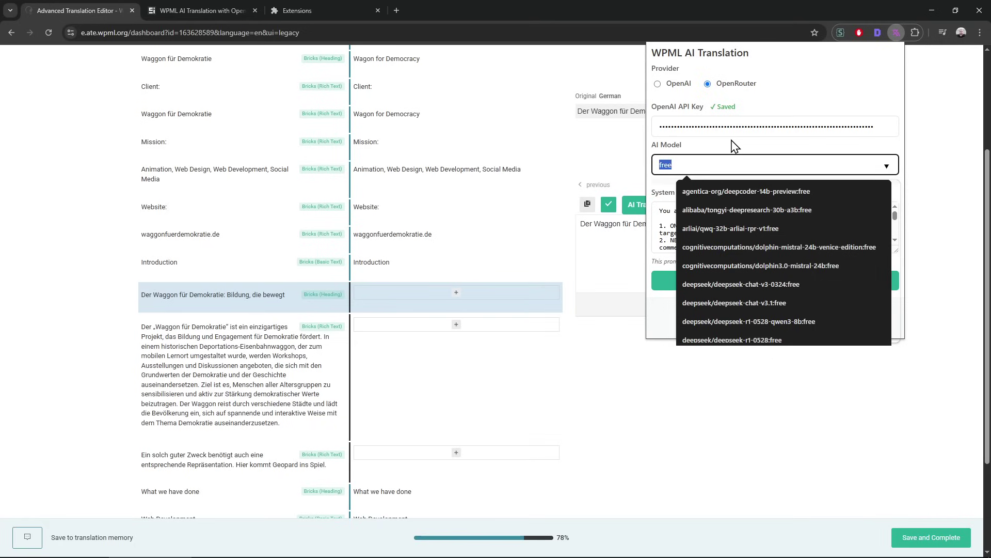
pyautogui.press('BackSpace')
pyautogui.write('gemini')
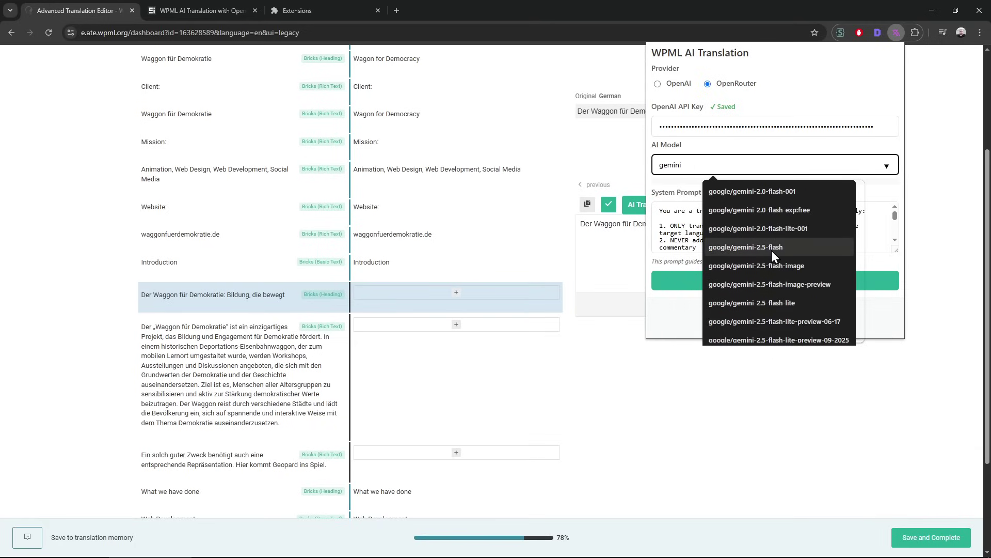
pyautogui.click(771, 249)
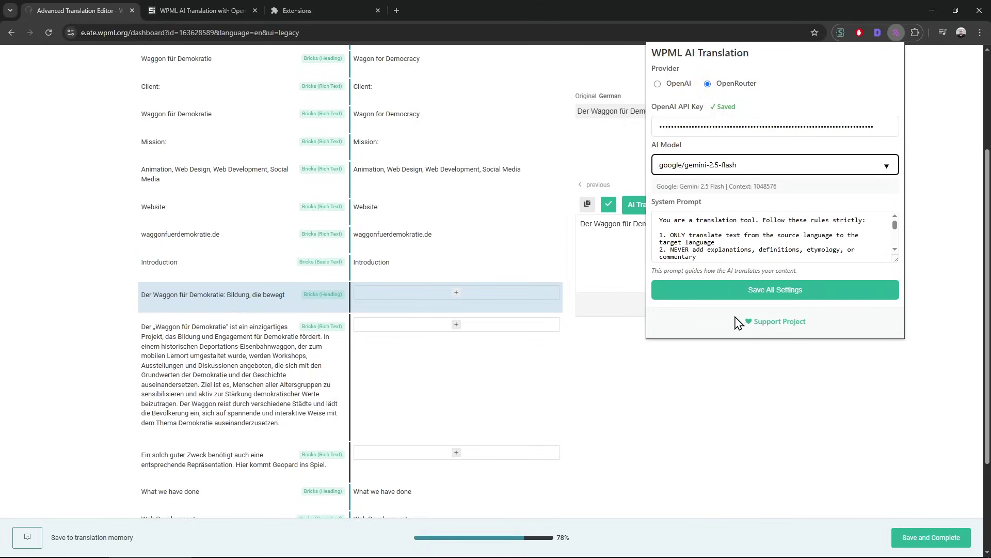
# Save the gemini-2.5-flash model choice and review the Bildung heading and Title segments.
pyautogui.click(737, 291)
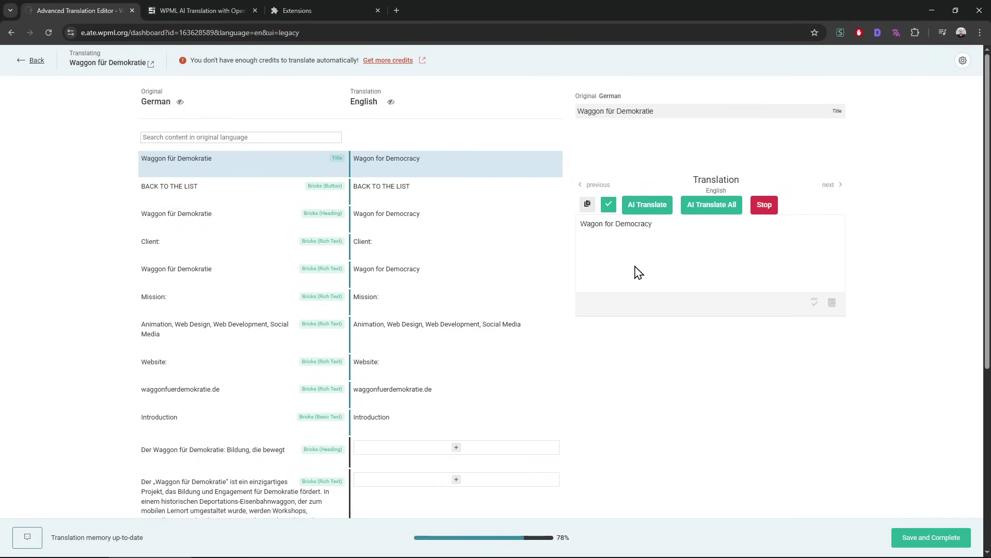
pyautogui.scroll(-3, 690, 402)
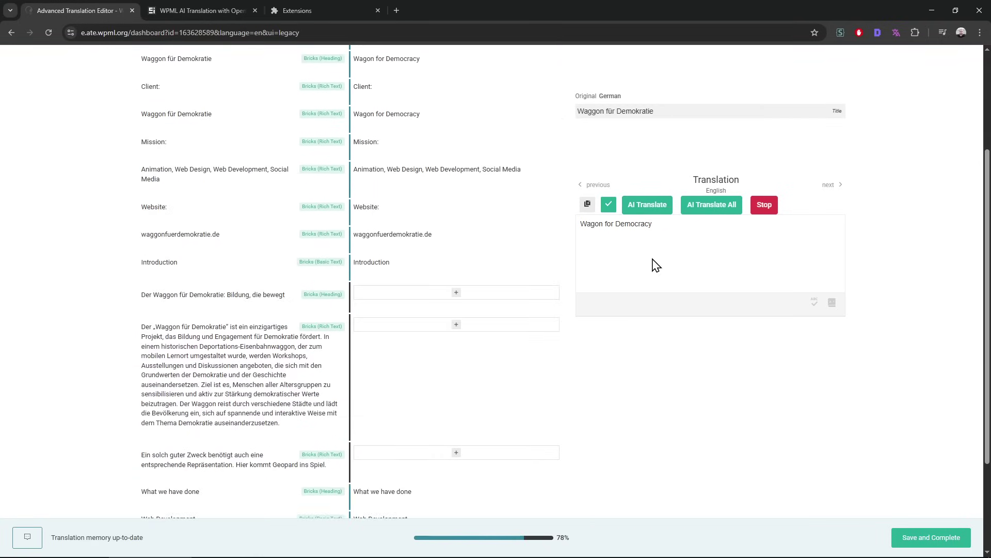
pyautogui.click(508, 299)
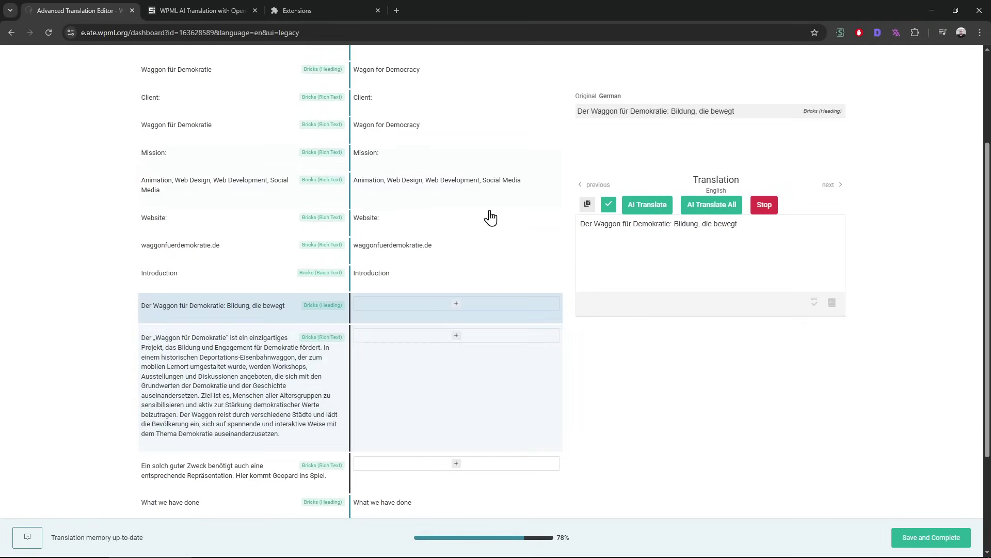
pyautogui.scroll(3, 489, 215)
pyautogui.click(443, 158)
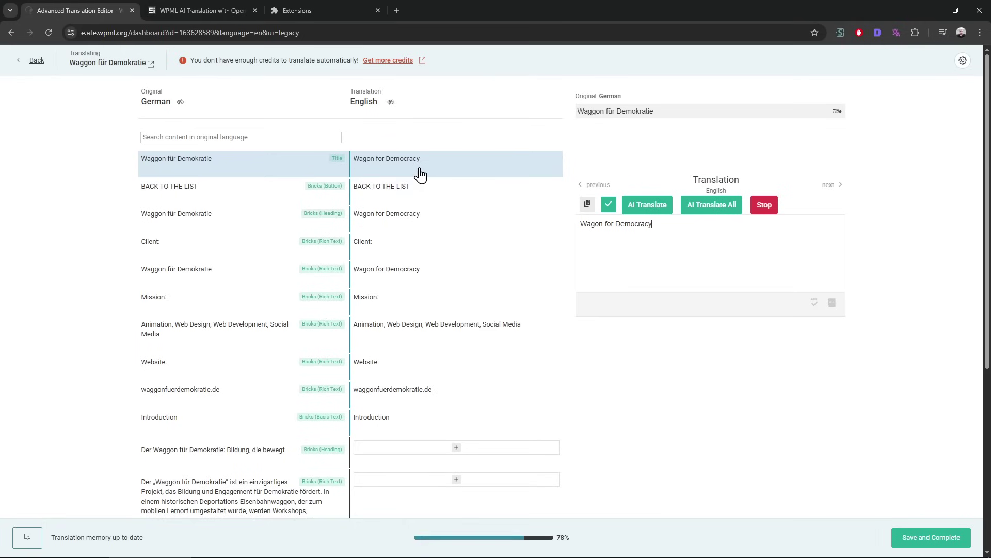
# Select the untranslated Bildung heading and AI-translate all remaining segments to reach 100%.
pyautogui.scroll(-1, 467, 220)
pyautogui.scroll(-2, 470, 227)
pyautogui.click(509, 349)
pyautogui.scroll(-2, 526, 346)
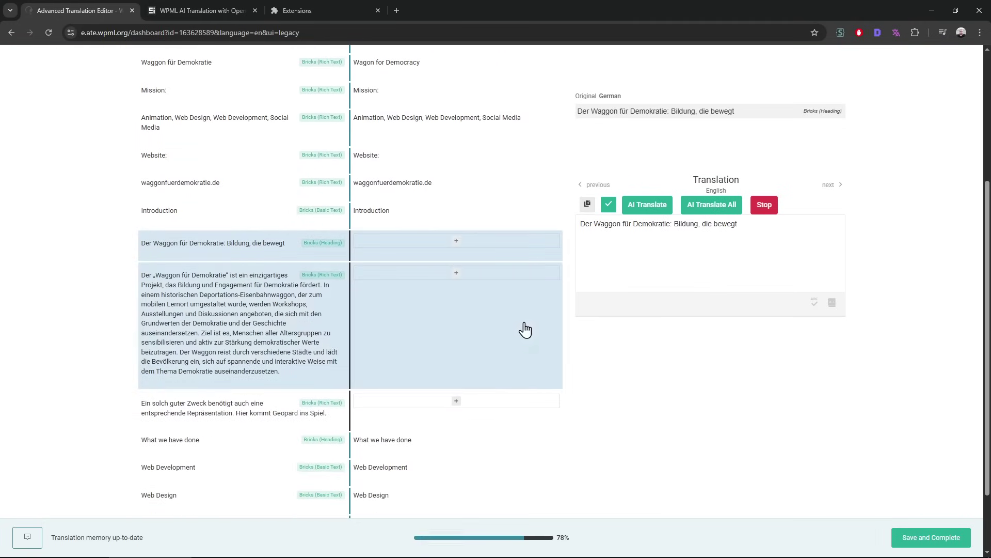
pyautogui.click(716, 206)
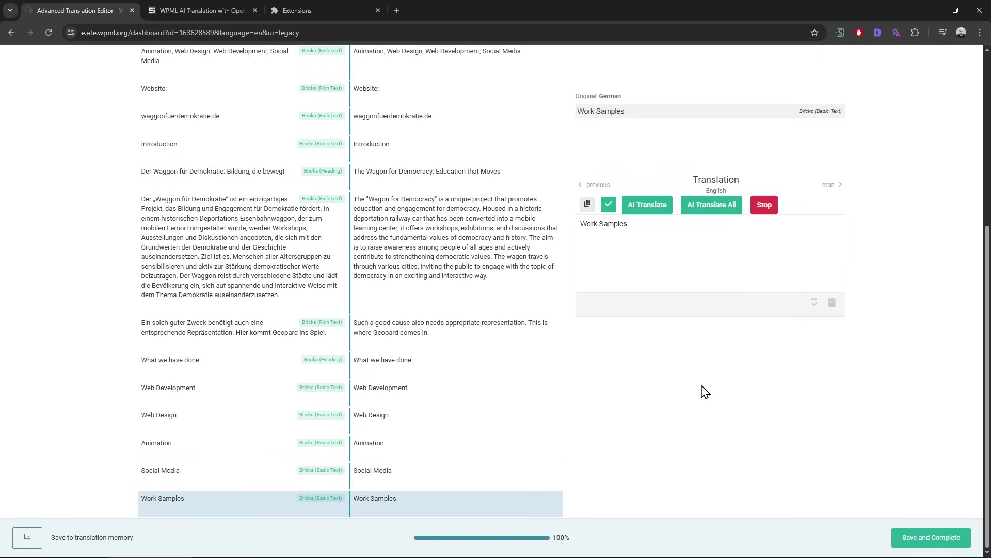
pyautogui.scroll(6, 700, 392)
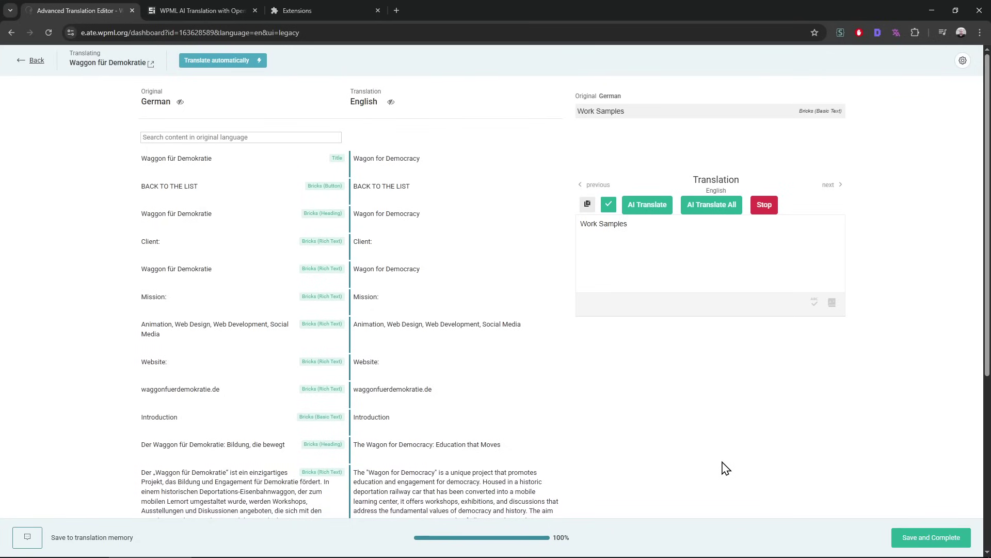
pyautogui.hotkey('ctrl', 't')
pyautogui.write('sinan wp')
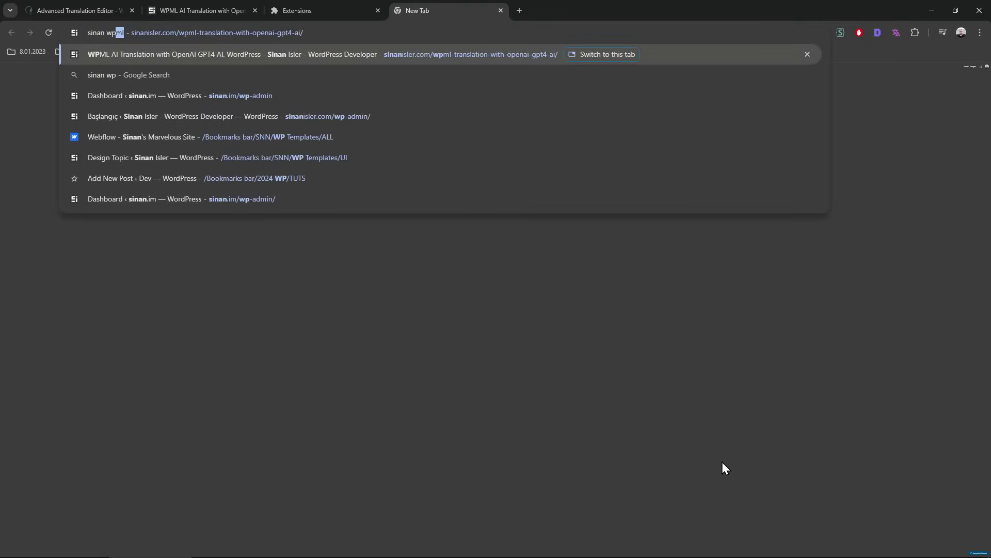
pyautogui.write('ml')
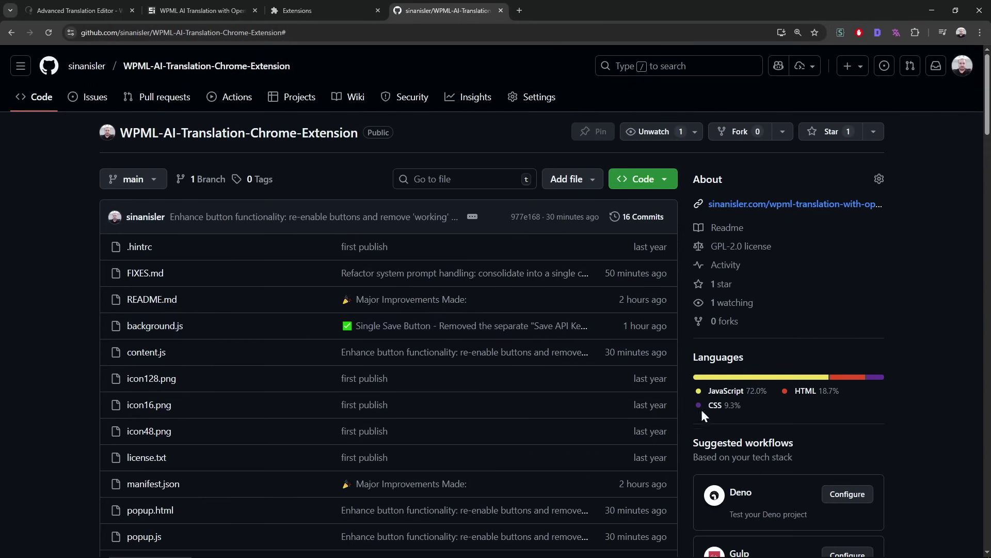
pyautogui.scroll(-4, 712, 418)
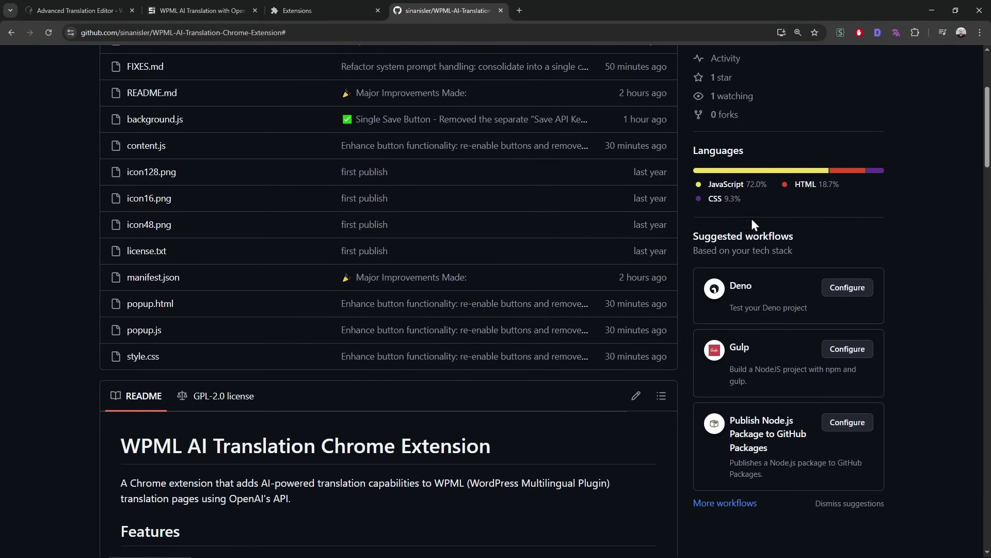
pyautogui.click(202, 10)
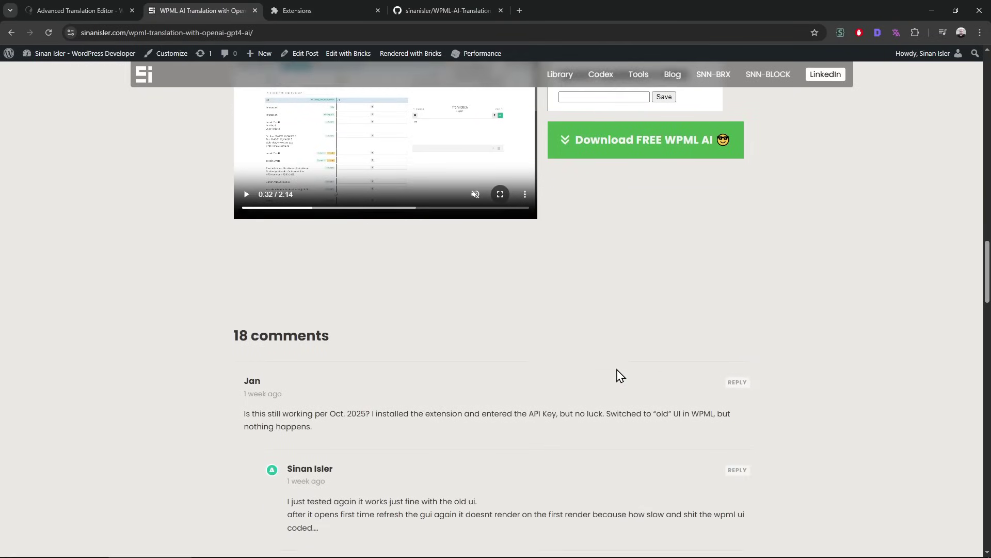
pyautogui.scroll(4, 620, 376)
pyautogui.moveTo(620, 205); pyautogui.dragTo(682, 407)
pyautogui.click(682, 408)
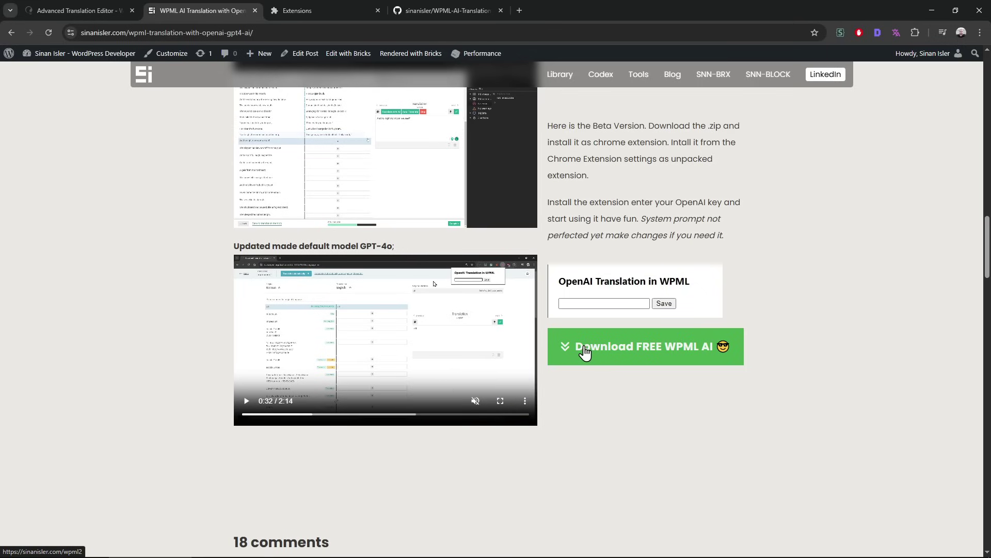
pyautogui.click(480, 5)
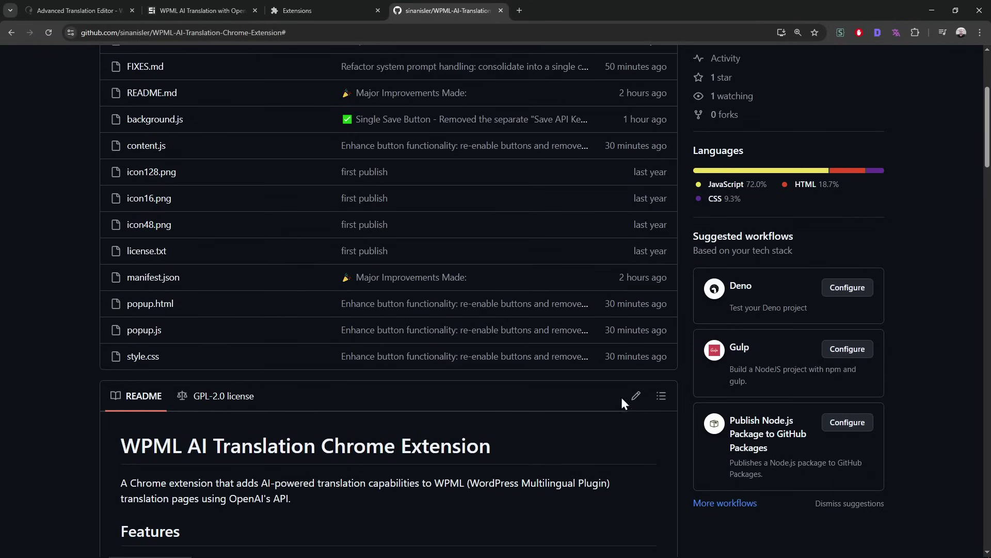
pyautogui.scroll(5, 676, 403)
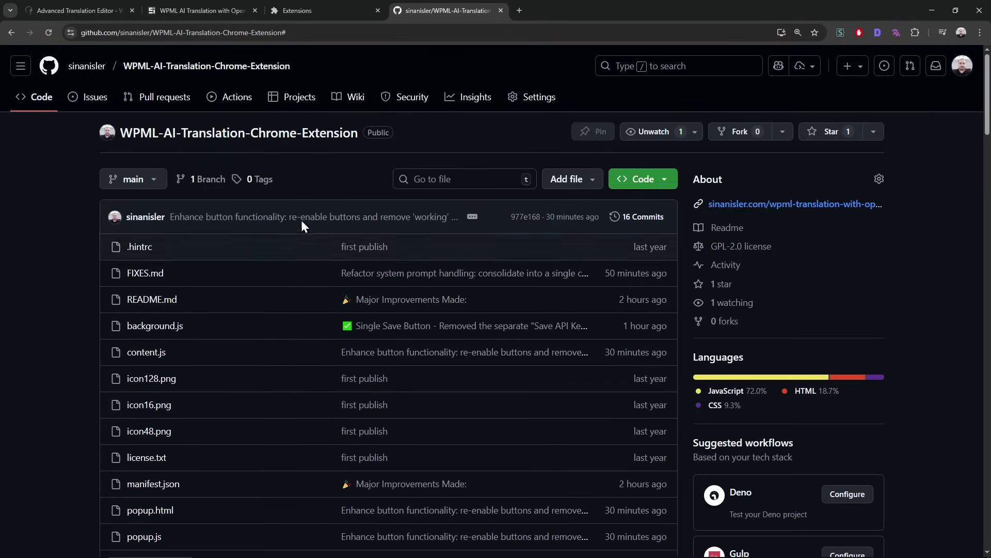
pyautogui.scroll(-12, 705, 346)
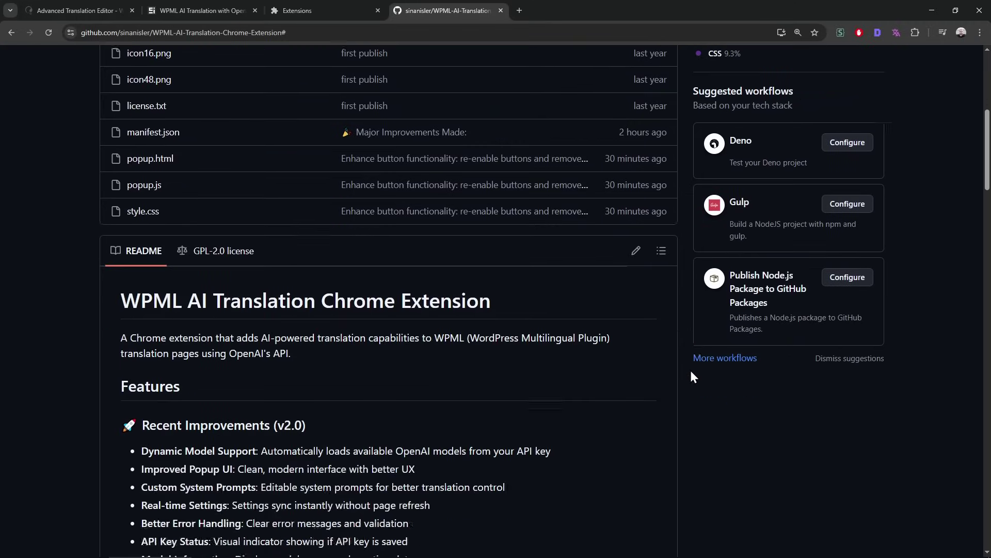
pyautogui.scroll(-6, 530, 356)
pyautogui.scroll(15, 534, 354)
pyautogui.click(200, 5)
pyautogui.click(104, 5)
pyautogui.click(162, 5)
pyautogui.click(98, 2)
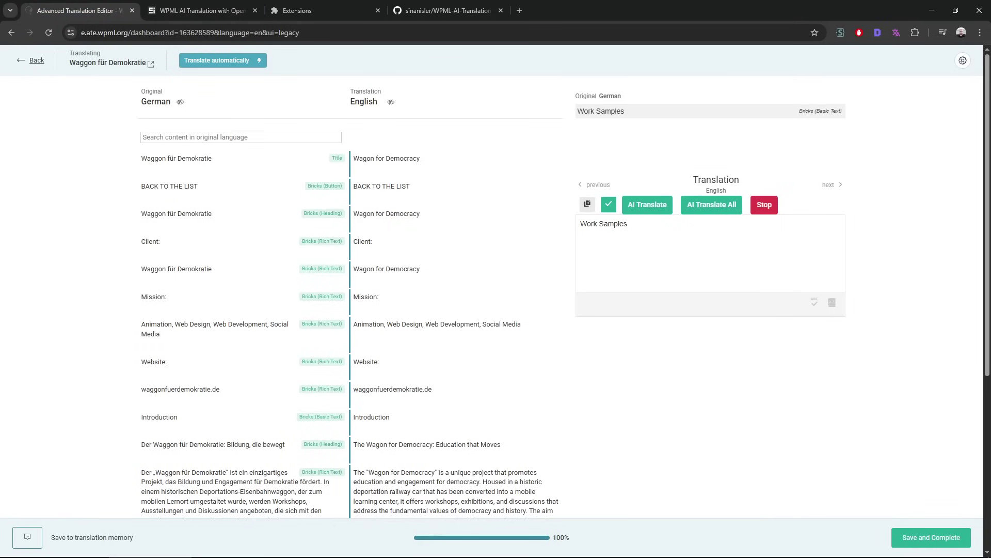